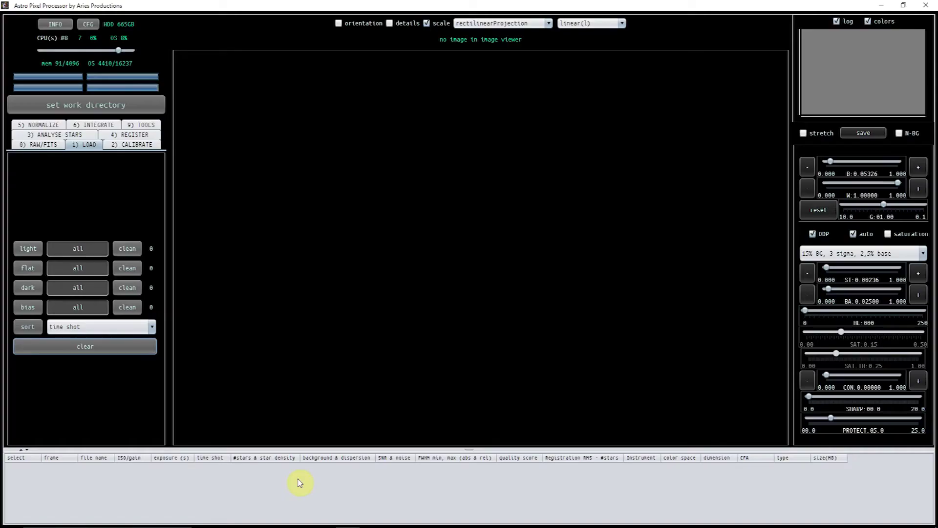
Set the working directory to D:\Astro pics\M13\Red.
left_click(94, 124)
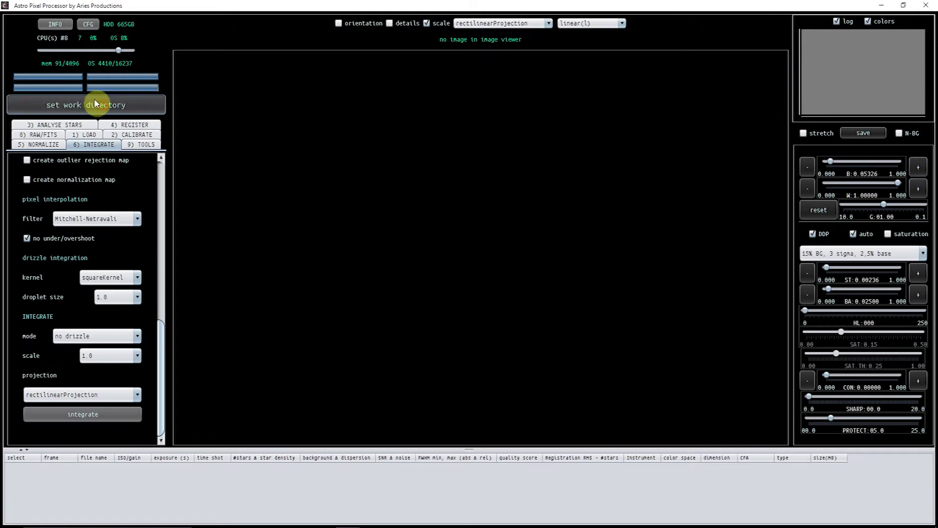
left_click(97, 105)
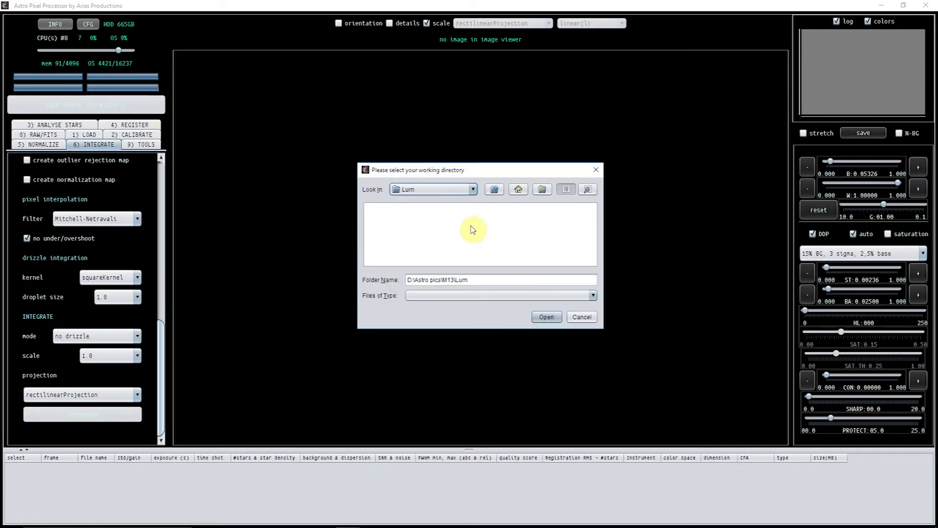
left_click(494, 189)
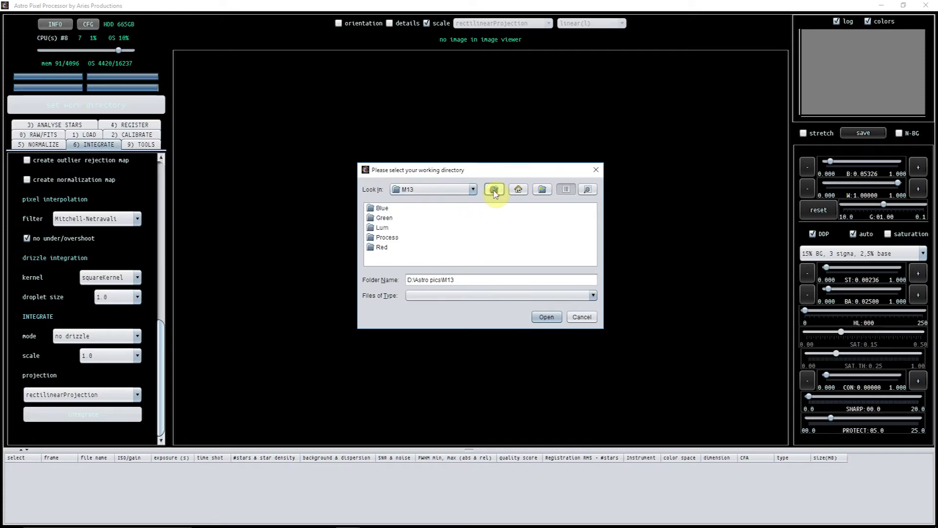
left_click(382, 247)
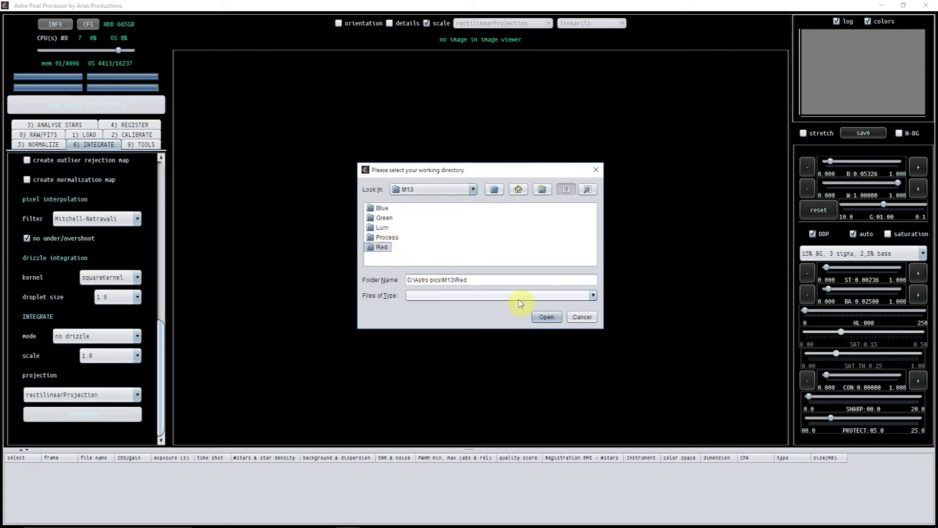
left_click(545, 316)
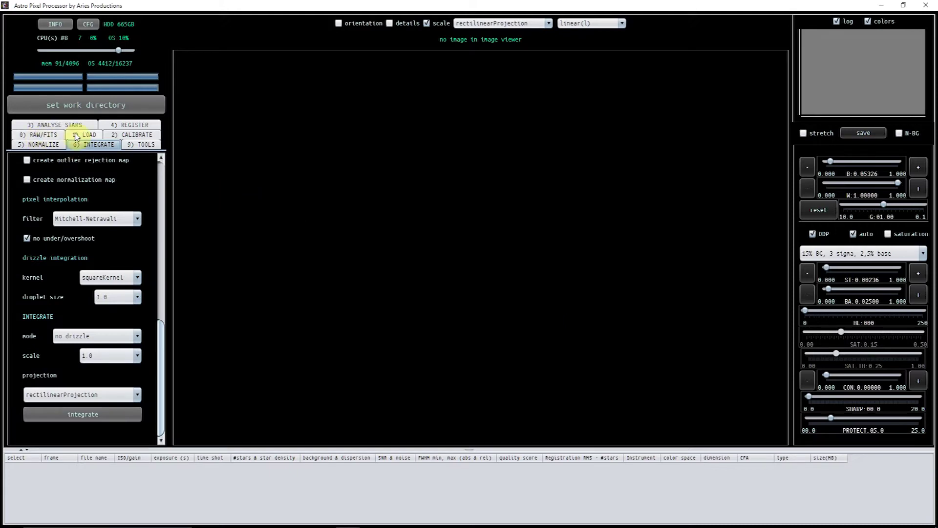
Load all 30 M13_600sec_Red .fit files as light frames.
left_click(77, 136)
left_click(34, 247)
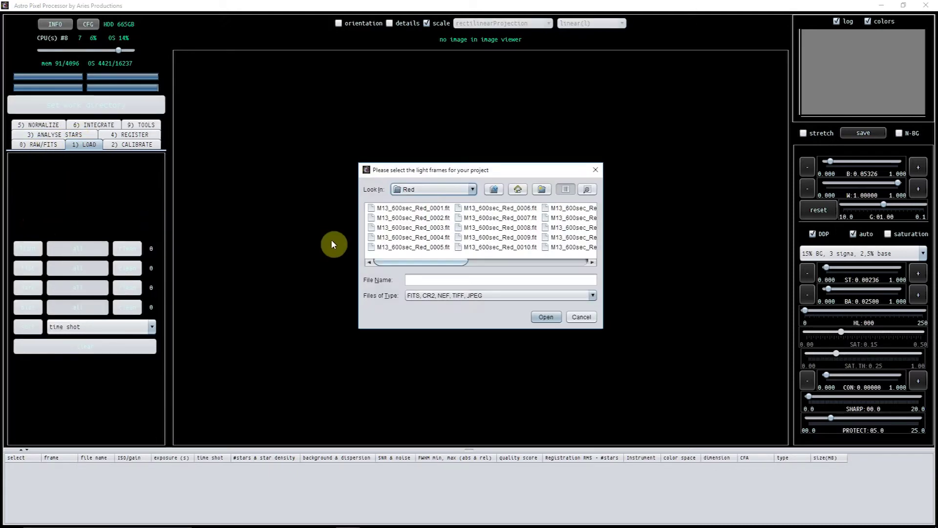
left_click(414, 210)
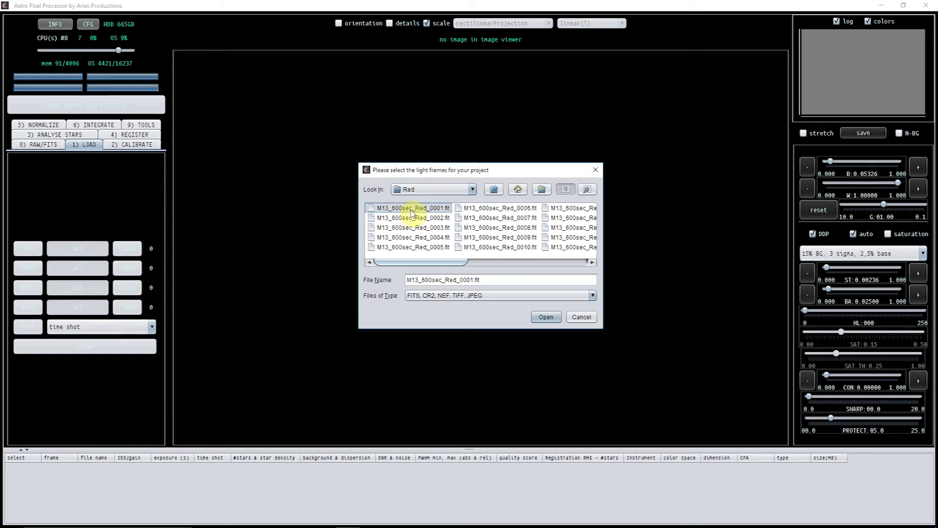
key("shift+Right")
key("shift+Right")
key("shift+Right")
key("shift+Right")
key("shift+Right")
key("shift+Down")
key("shift+Down")
key("shift+Down")
key("shift+Down")
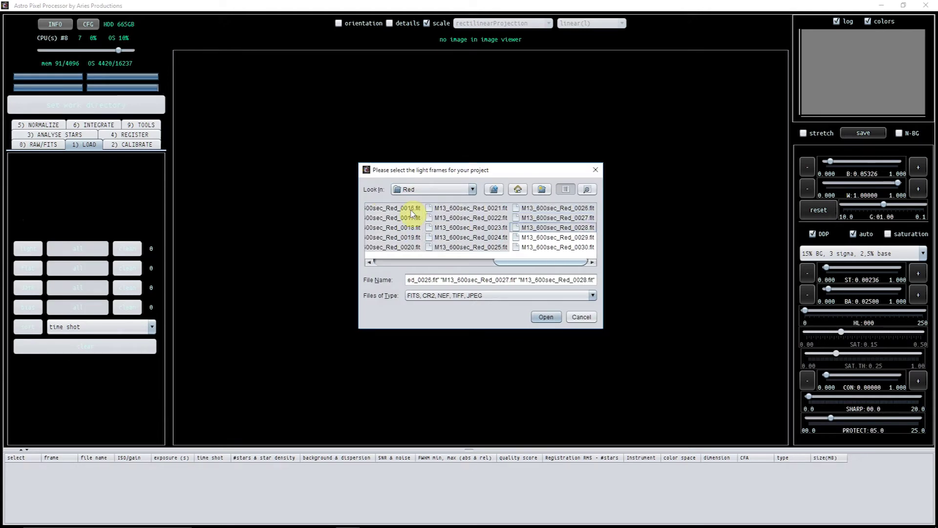
left_click(547, 317)
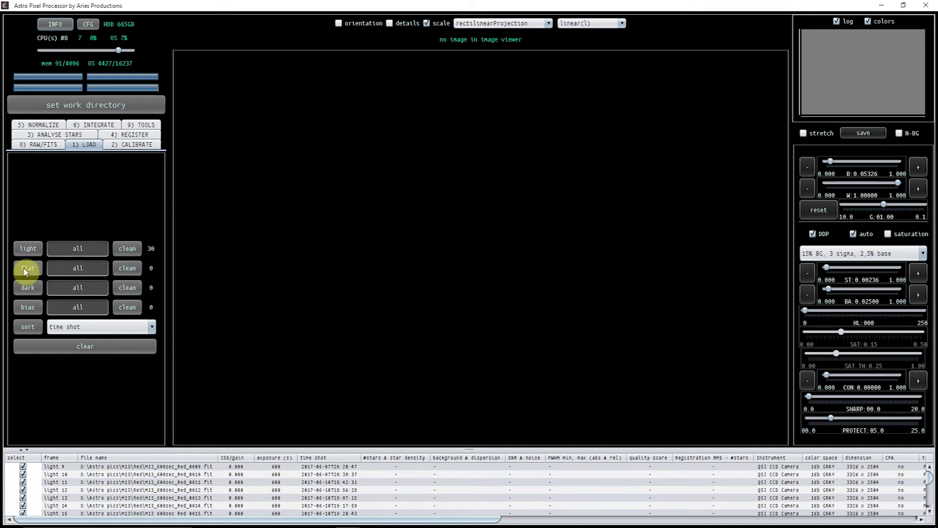
Load App_MBias.fits, BPM_APP.fits and Master flat Red_APP.fits from the M13 folder as calibration files.
left_click(27, 269)
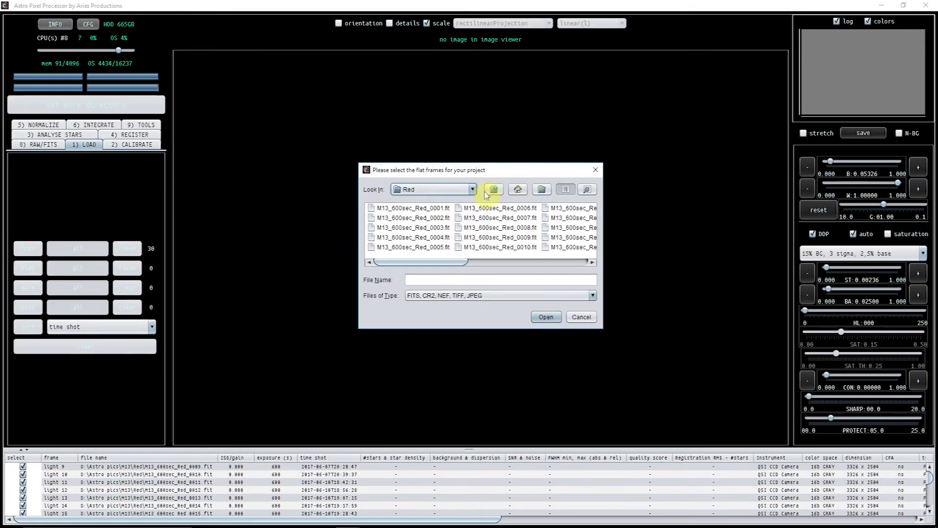
left_click(493, 190)
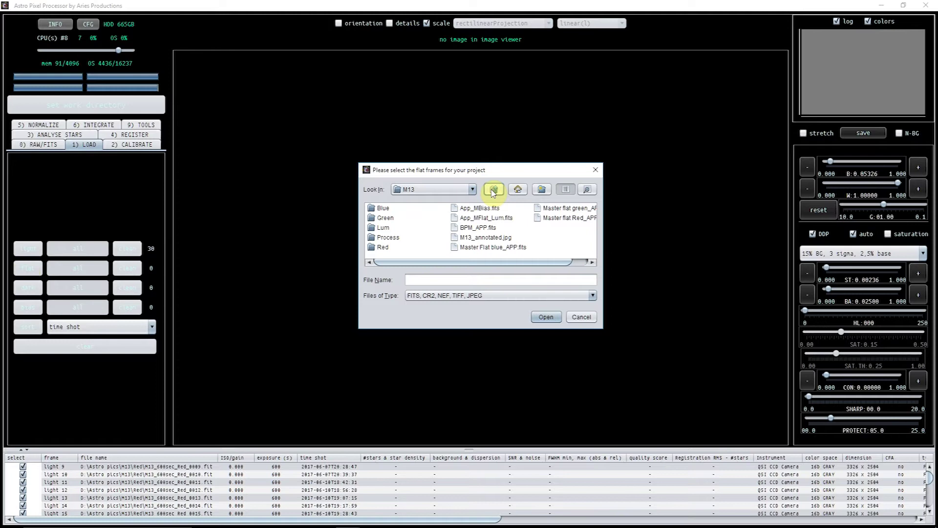
left_click(475, 209)
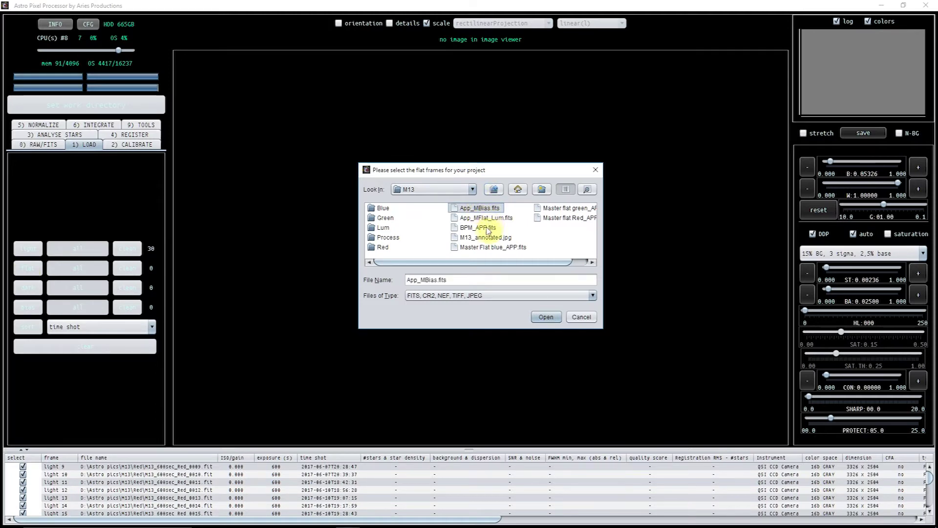
left_click(481, 228, "ctrl")
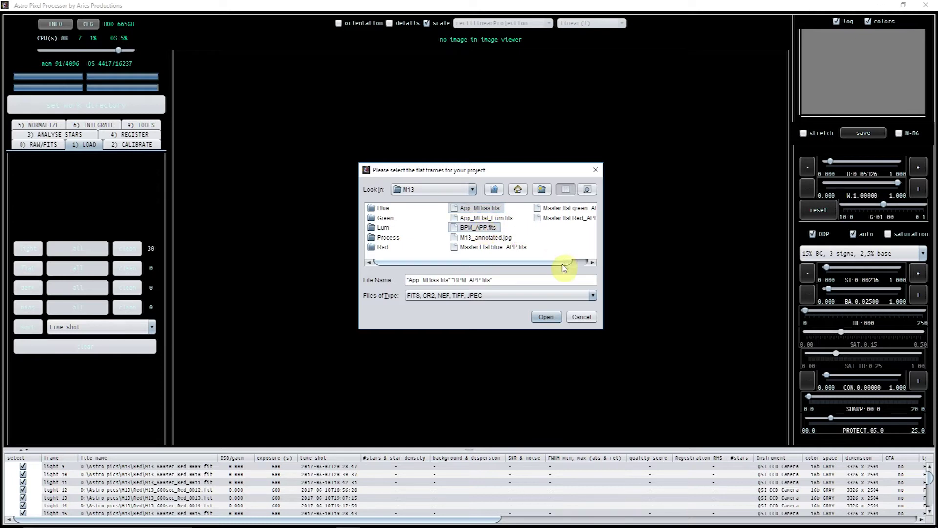
left_click(592, 264)
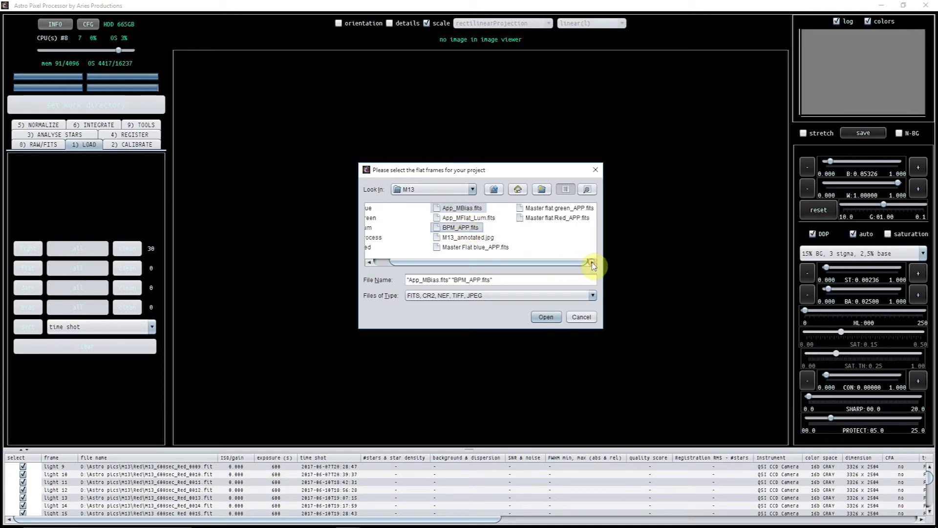
left_click(539, 221, "ctrl")
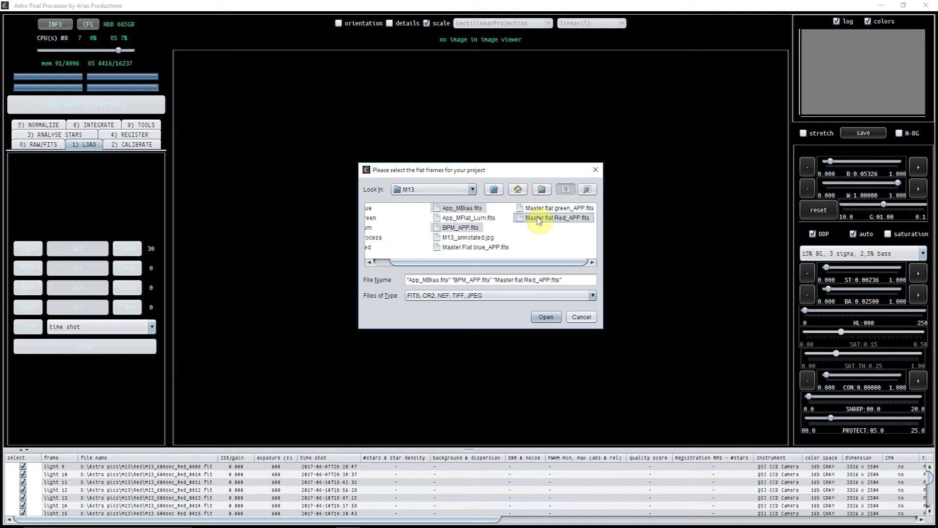
left_click(543, 317)
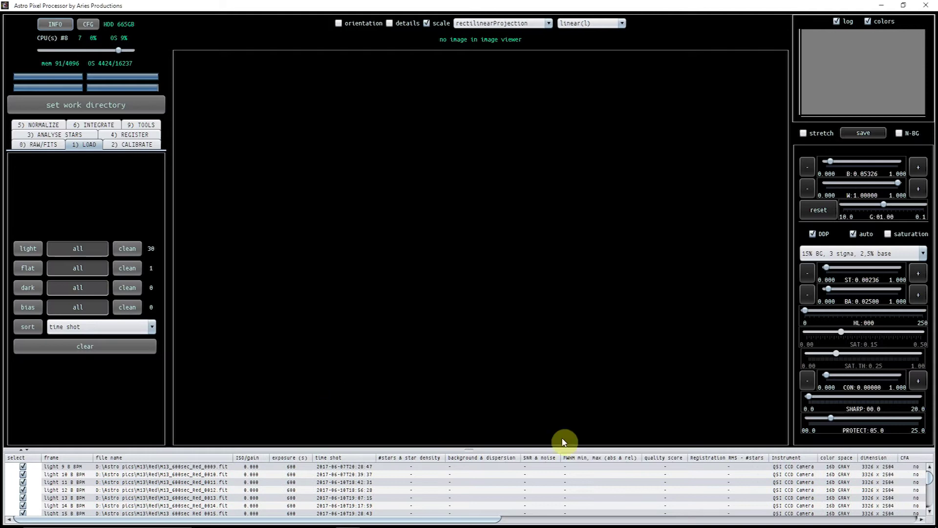
Enlarge the frame list panel so many more red light rows show, then return to its top.
scroll(931, 481, "down", 3)
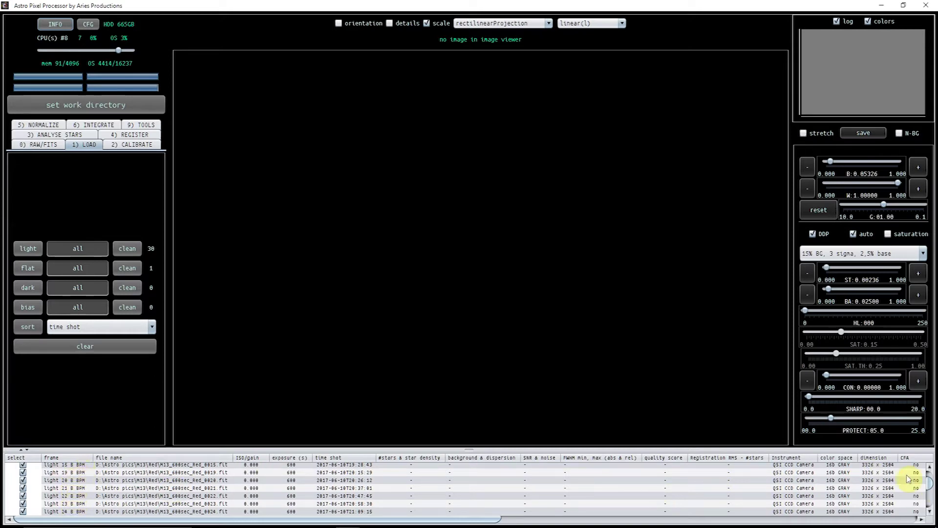
left_click(930, 503)
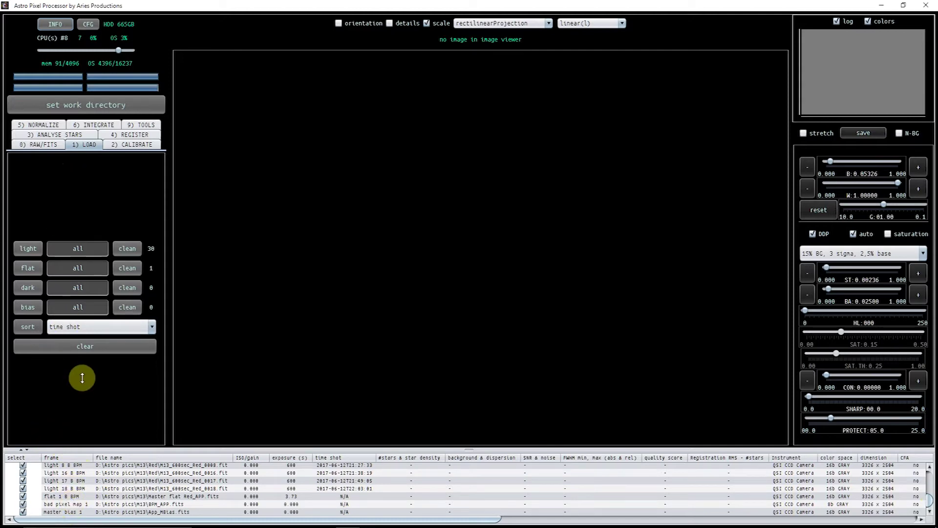
left_click_drag(82, 378, 82, 373)
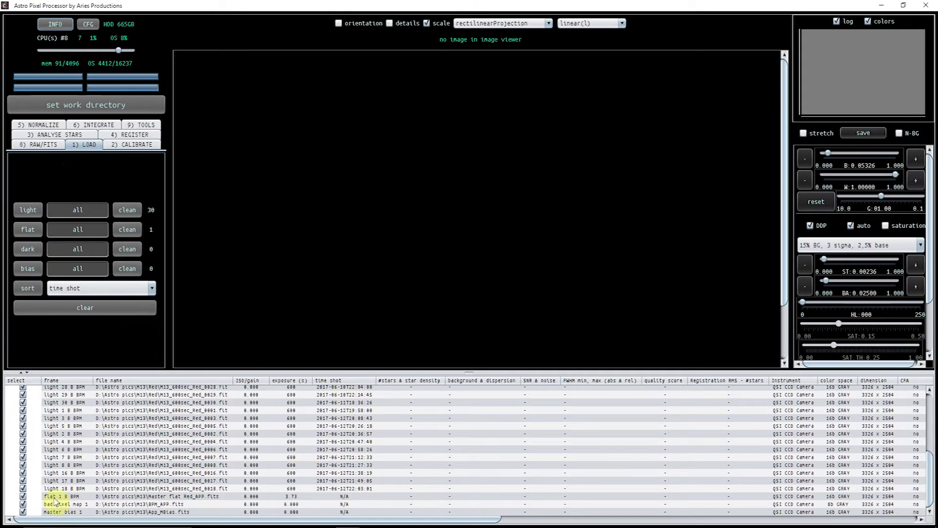
left_click(931, 459)
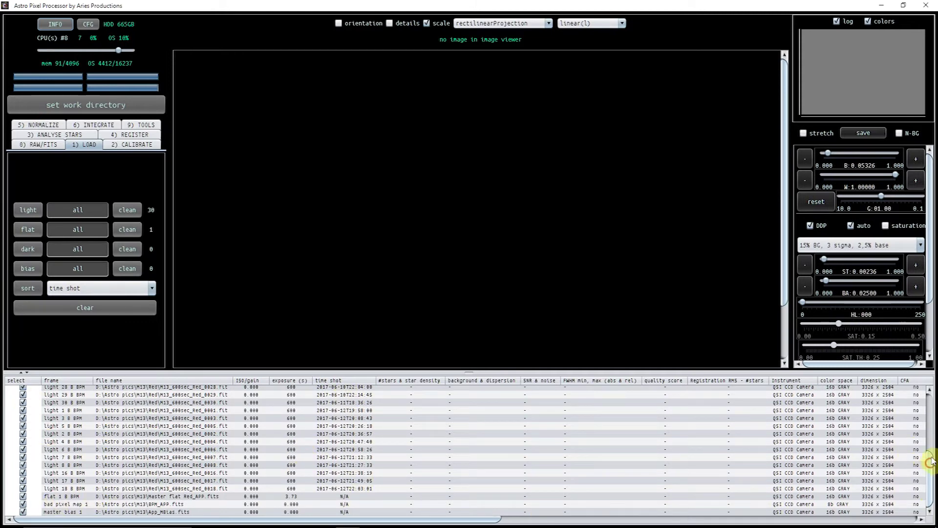
left_click_drag(930, 459, 930, 391)
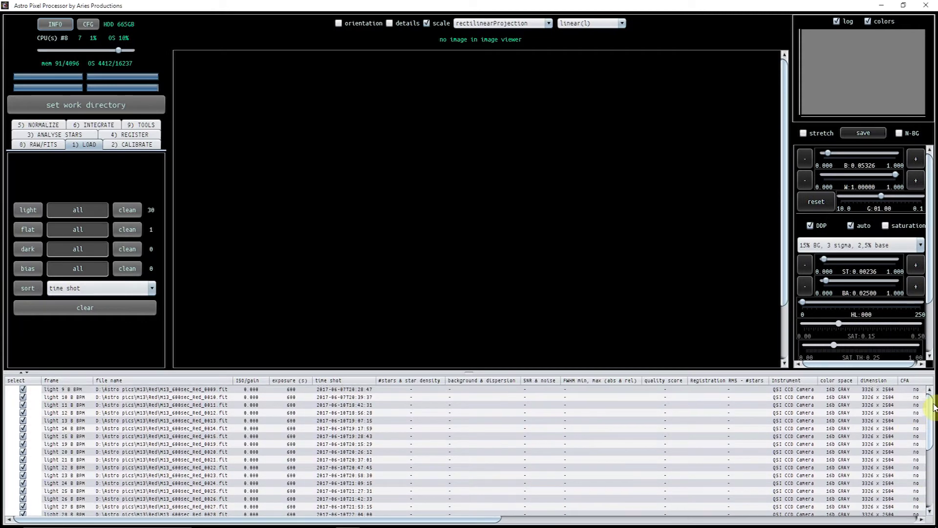
Display light frame M13_600sec_Red_0010 in the viewer in l-calibrated mode.
double_click(53, 400)
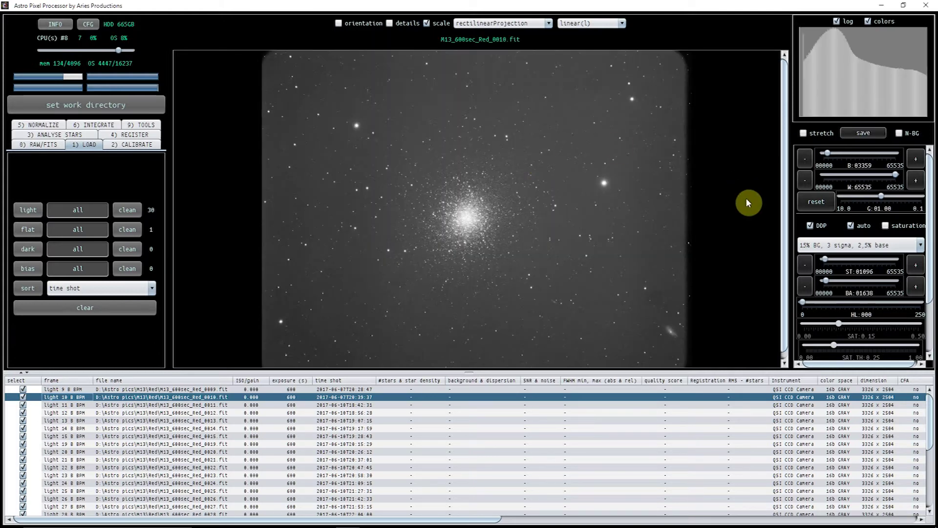
left_click(623, 24)
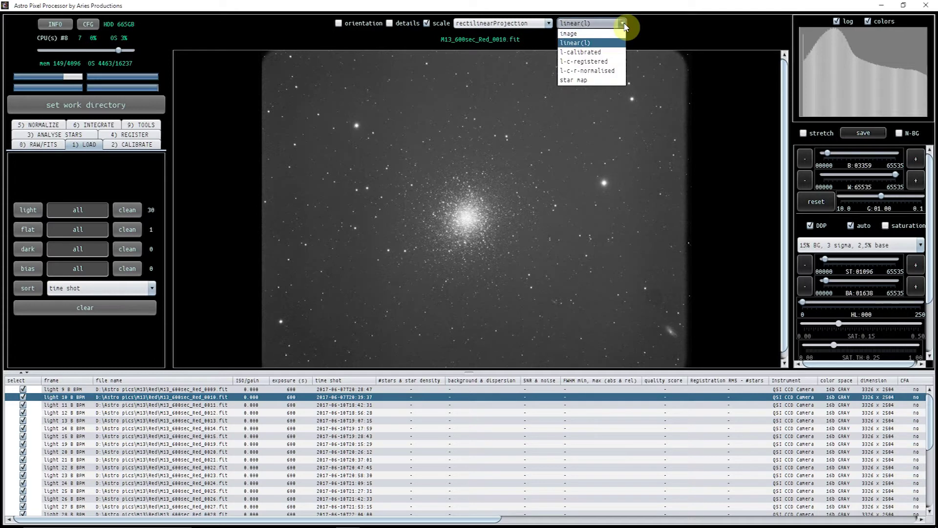
left_click(604, 52)
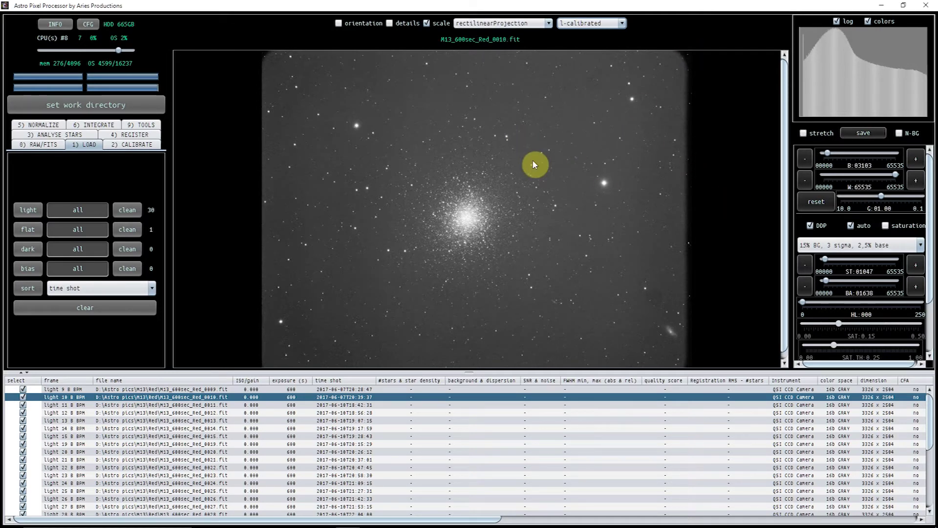
Zoom out until the entire frame fits the viewer with M13 centred.
scroll(534, 165, "up", 5)
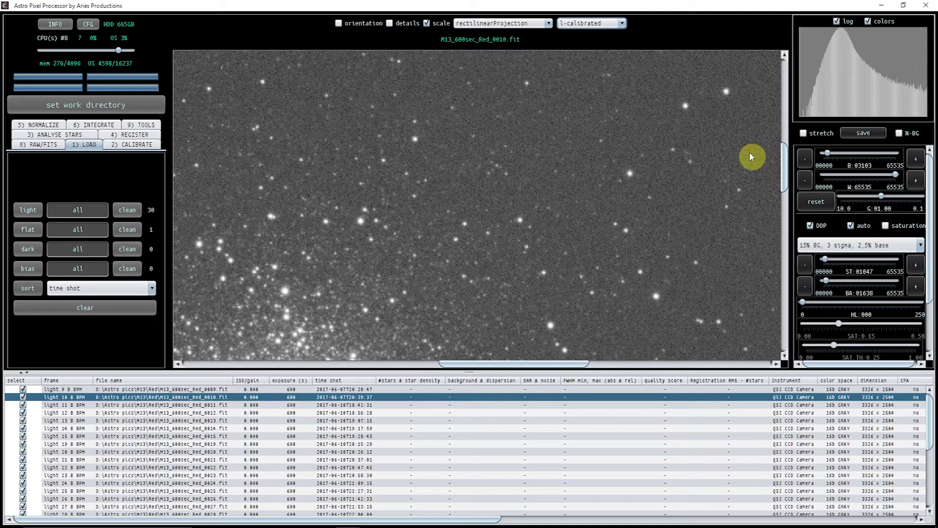
scroll(751, 156, "down", 2)
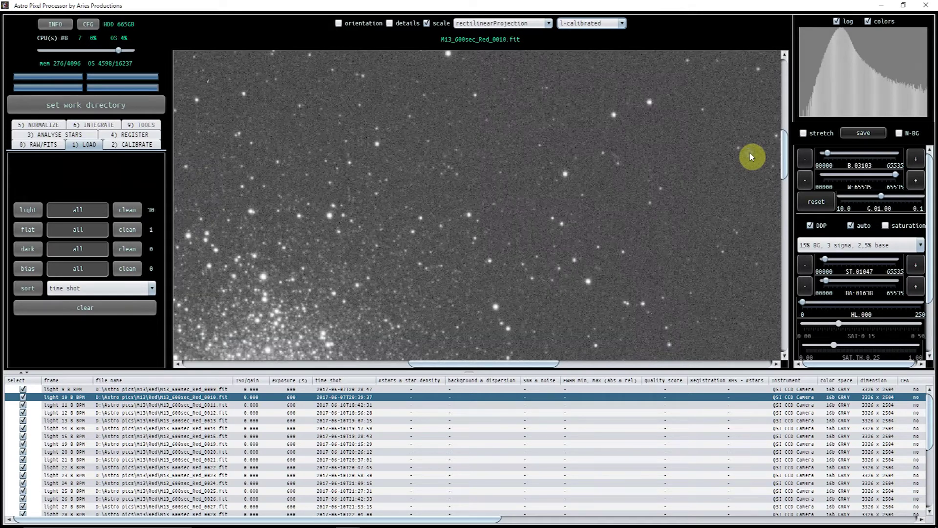
scroll(690, 208, "down", 1)
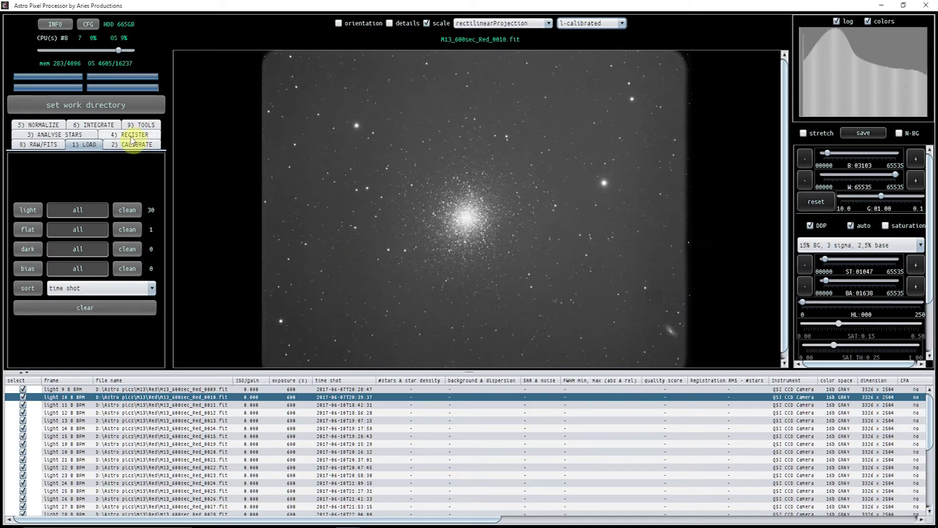
Run star analysis on all red light frames using the default detection settings.
left_click(66, 137)
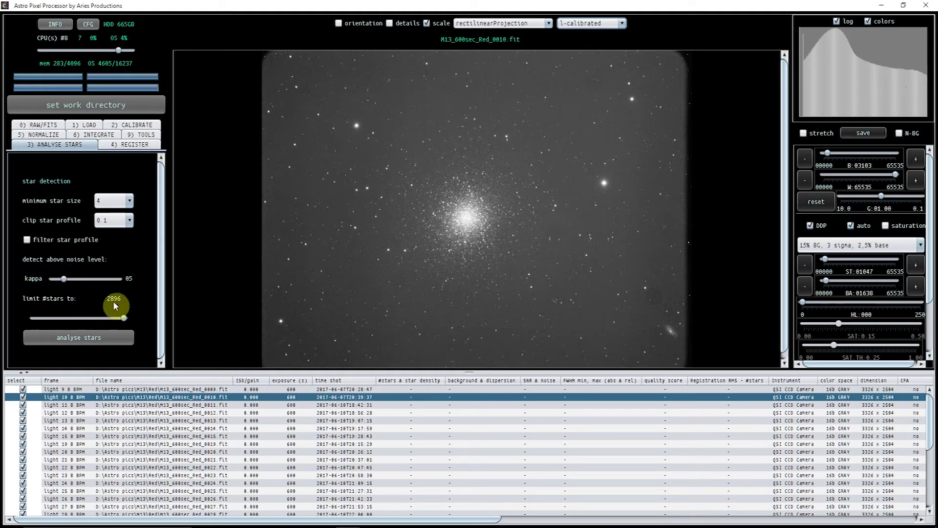
left_click(100, 343)
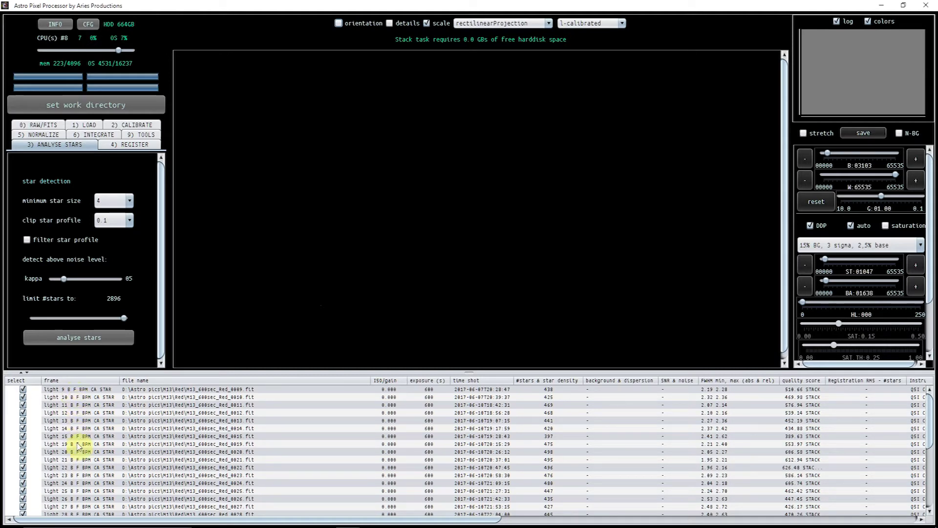
Compare light 10's original image with its l-calibrated view, then zoom into the star field.
left_click(51, 398)
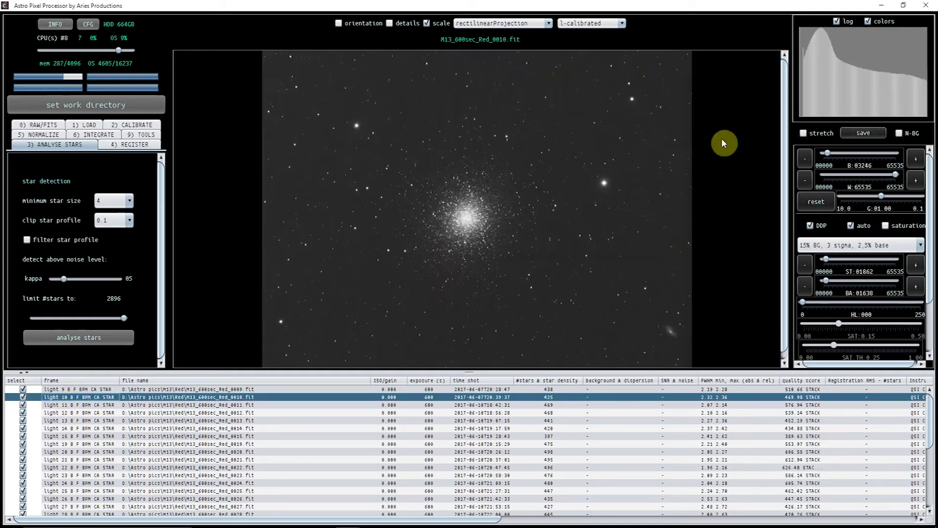
left_click(621, 23)
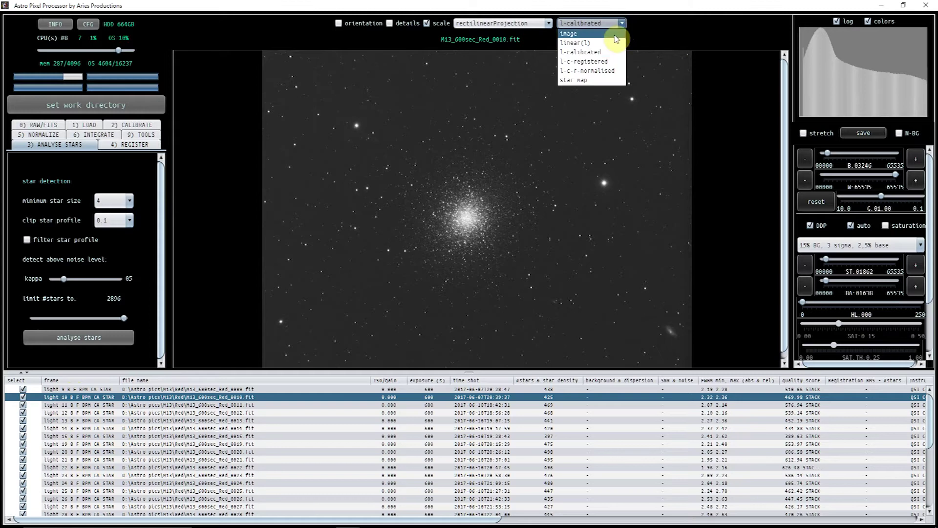
left_click(618, 31)
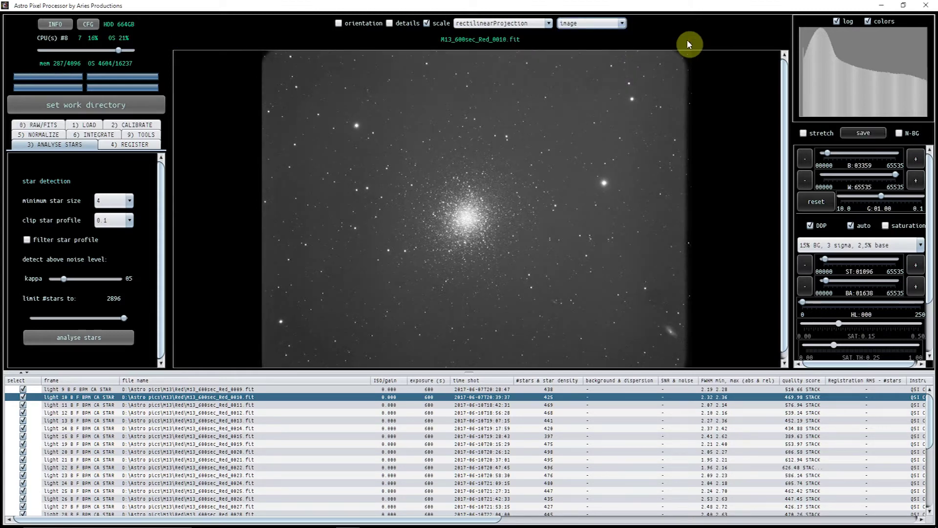
left_click(621, 23)
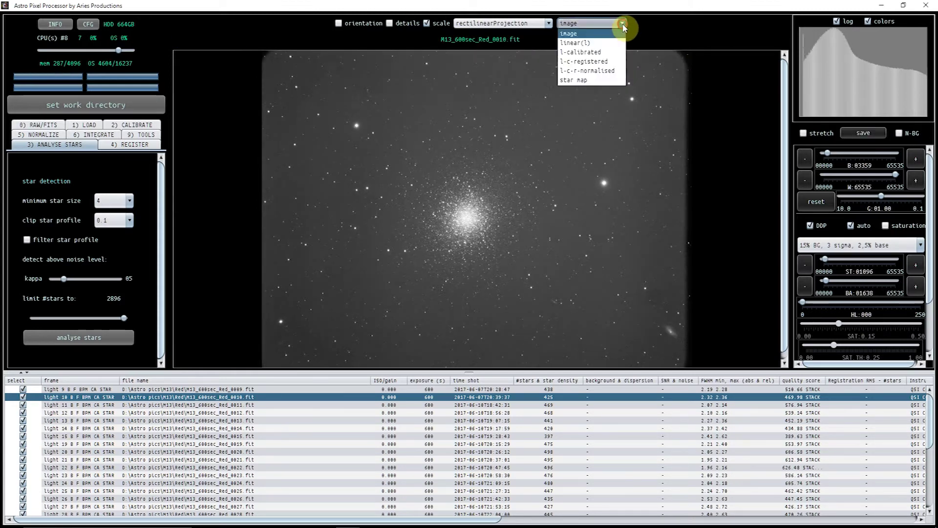
left_click(612, 54)
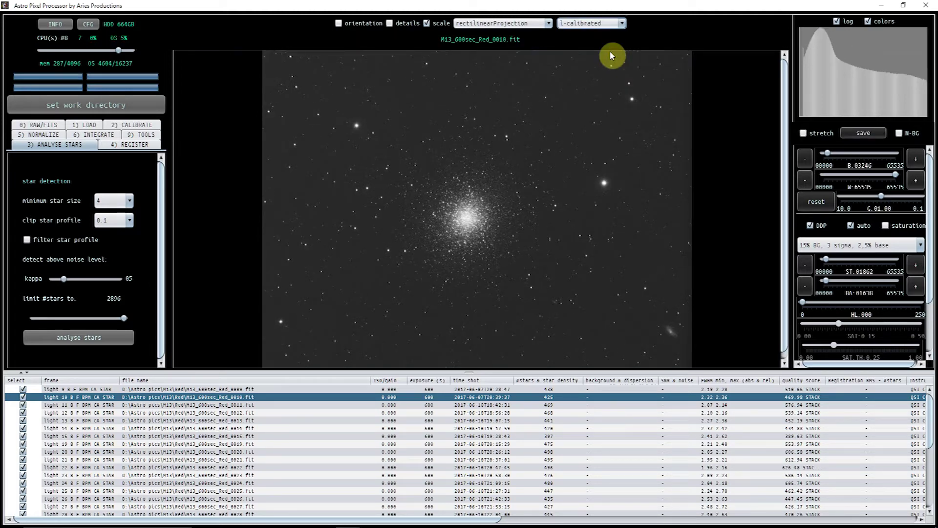
left_click(476, 135)
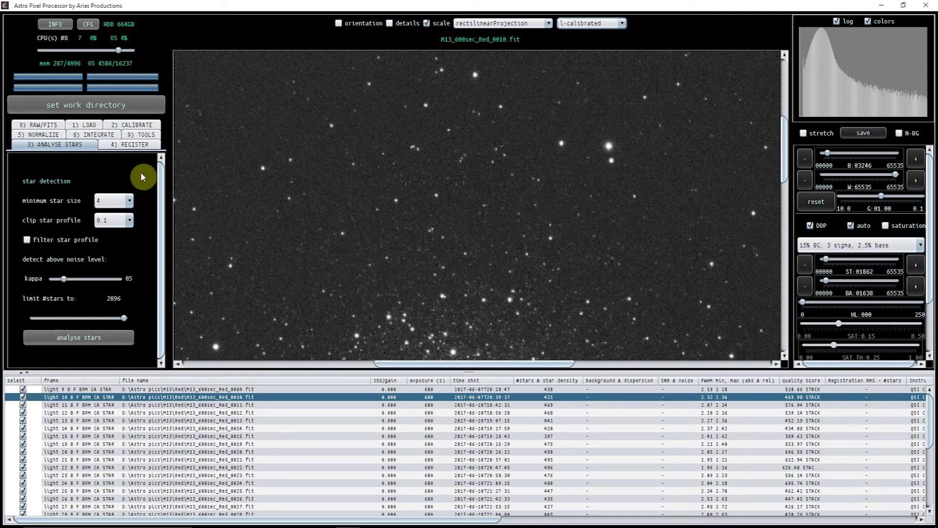
In the 4) REGISTER settings, start manually setting the reference frame.
left_click(126, 145)
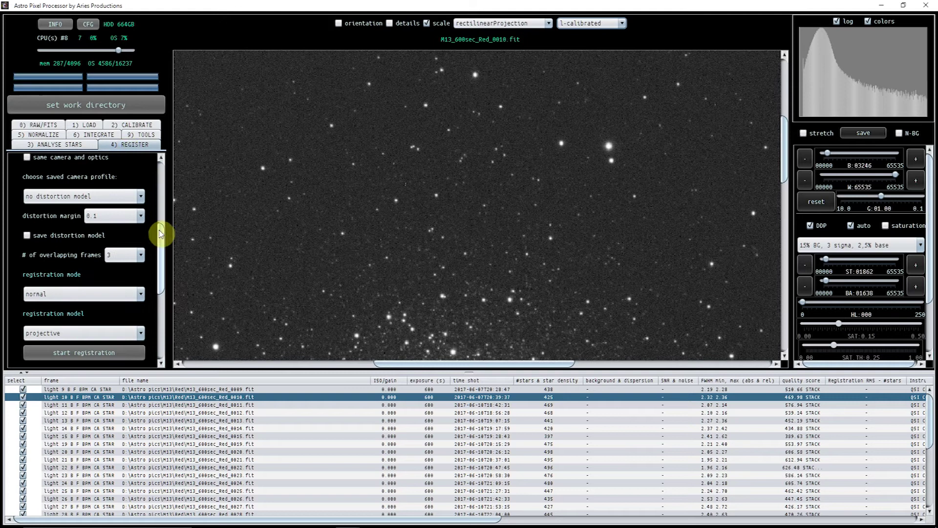
left_click_drag(161, 233, 166, 174)
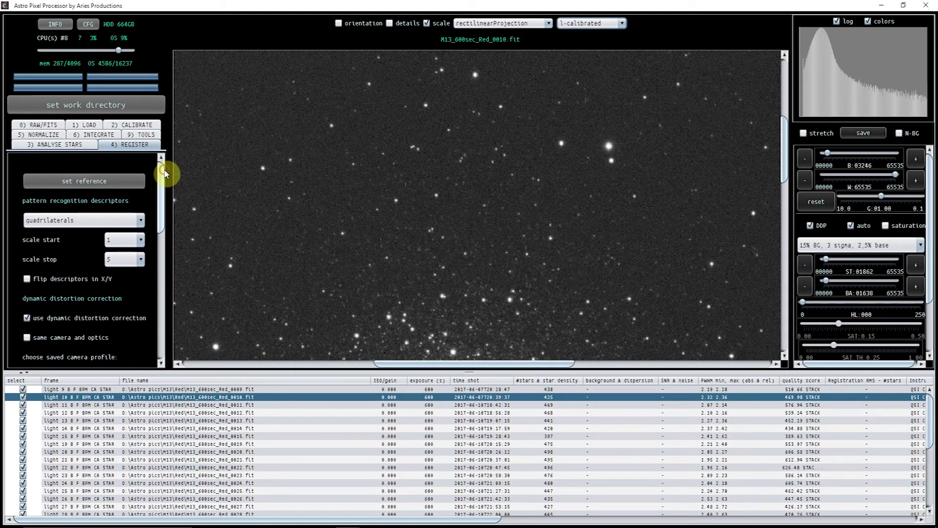
left_click(105, 181)
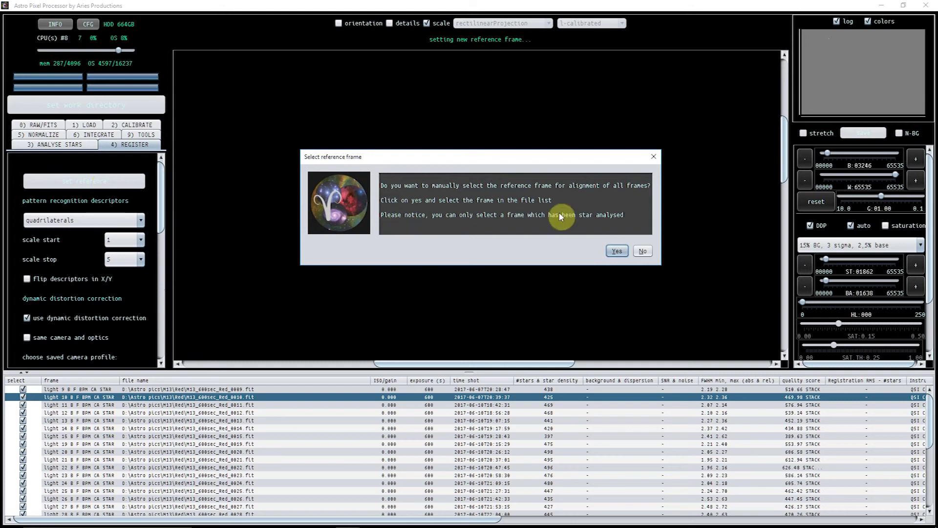
Choose light 9 (M13_600sec_Red_0009) manually as the STACK REF registration reference.
left_click(616, 252)
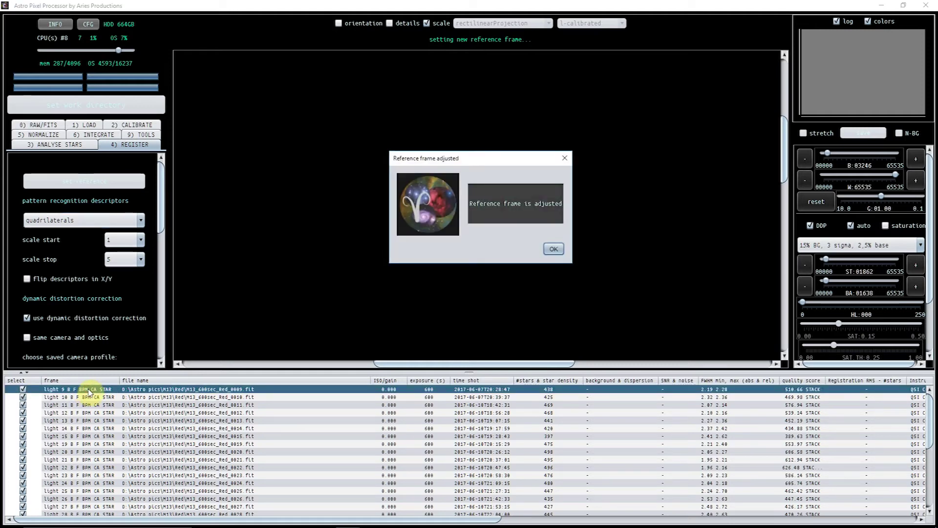
left_click(554, 249)
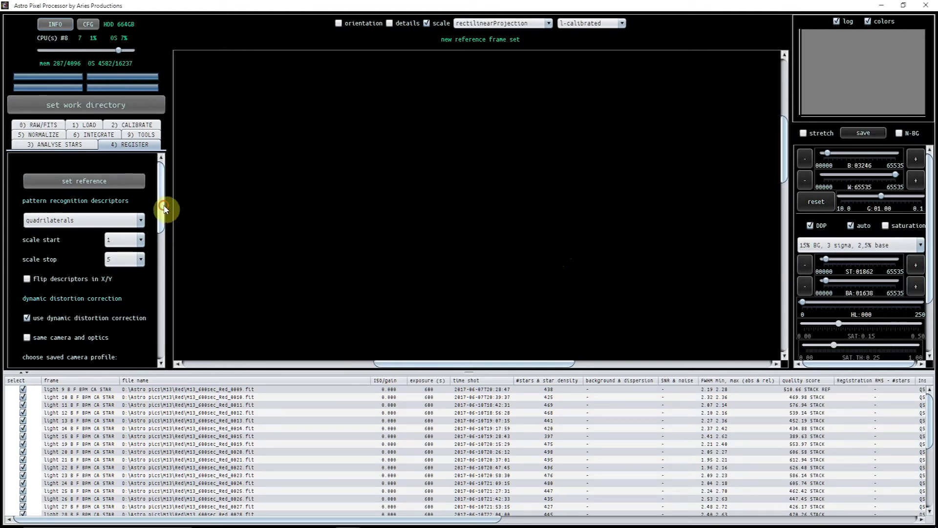
scroll(164, 210, "down", 4)
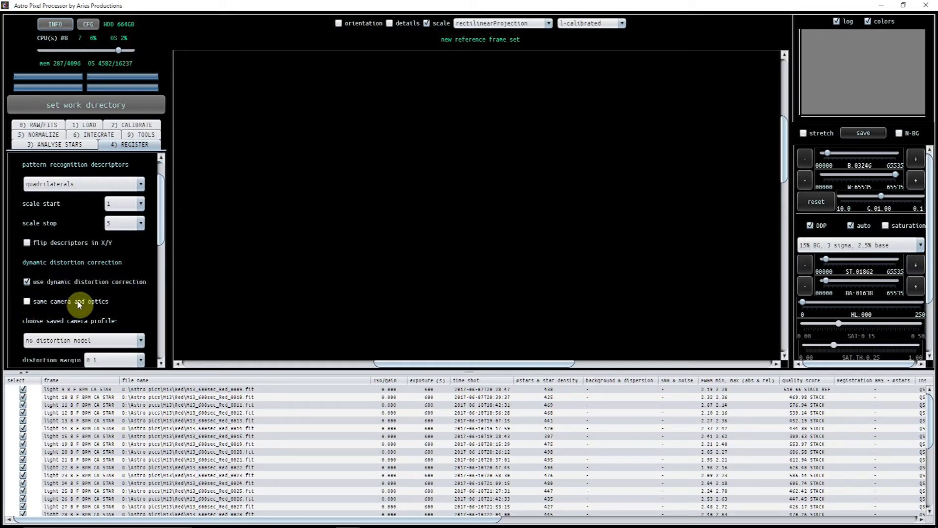
scroll(163, 240, "down", 4)
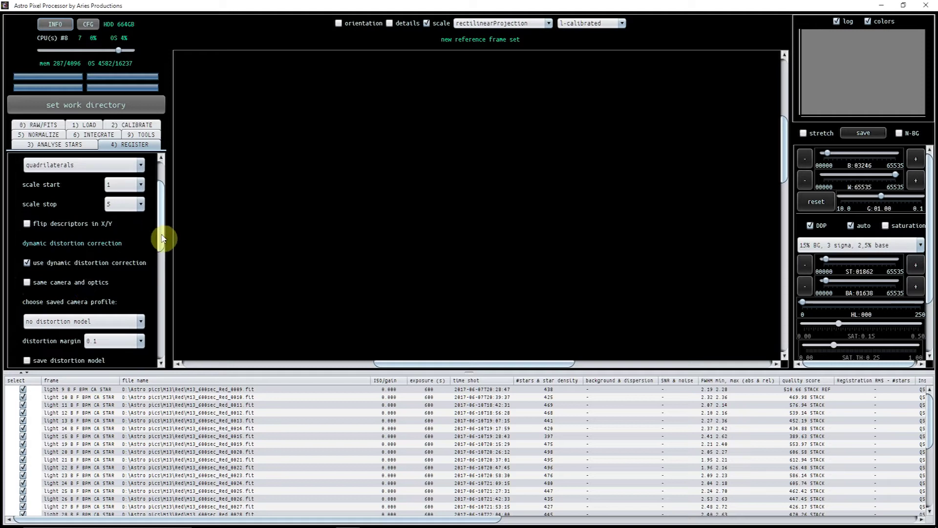
left_click_drag(163, 245, 165, 278)
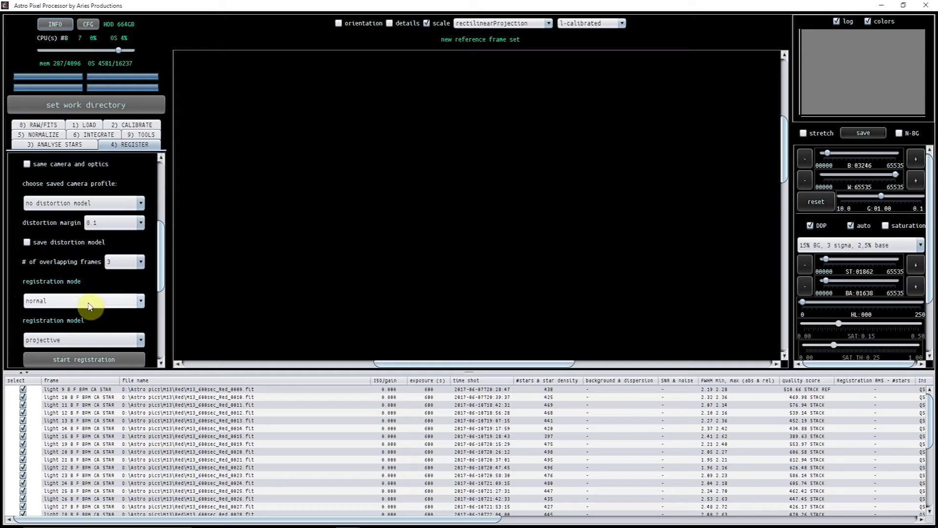
left_click_drag(167, 273, 165, 316)
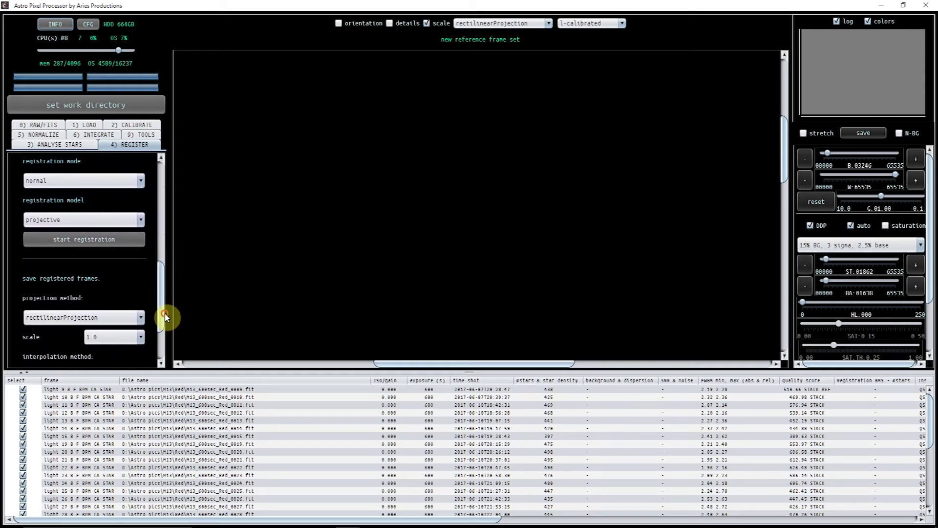
Register all 30 light frames to the light 9 reference.
left_click(85, 241)
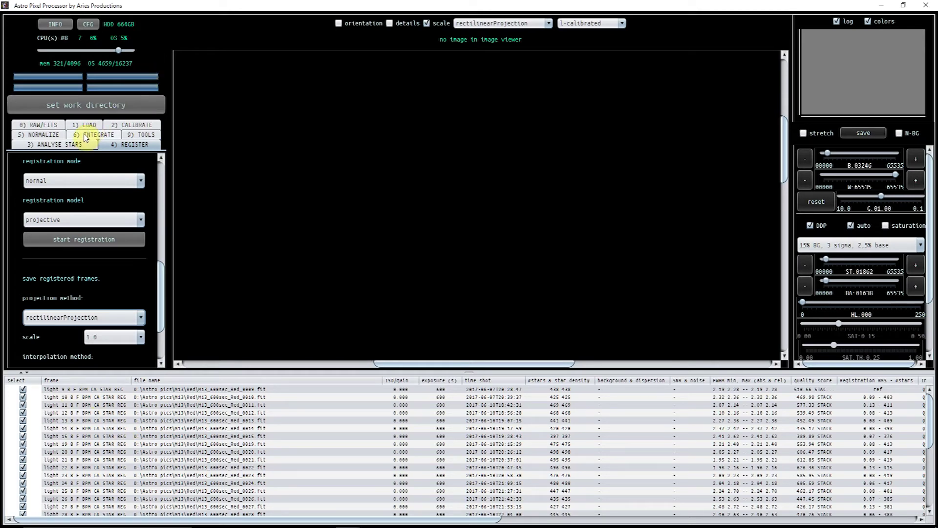
Review the 6) INTEGRATE settings: 30 of 30 lights, equal weights, average integration, reference composition.
left_click(86, 136)
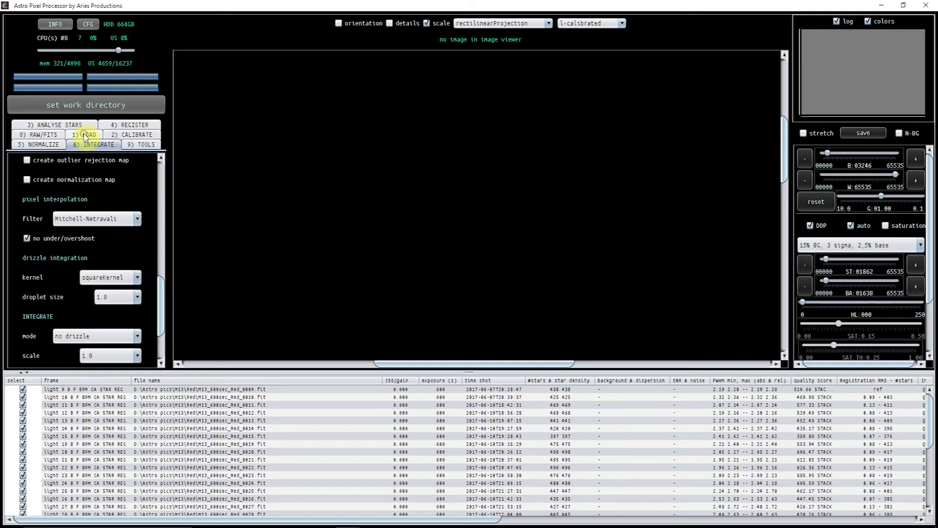
left_click_drag(162, 299, 168, 180)
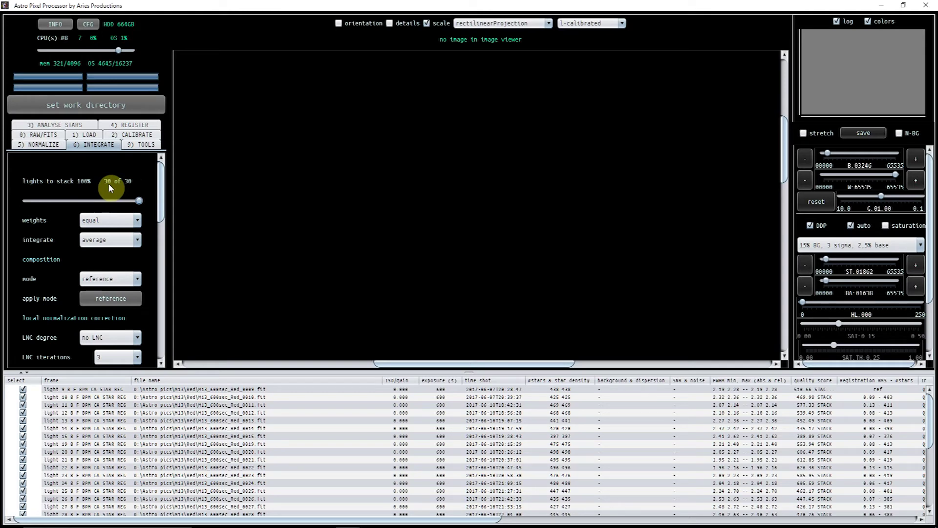
scroll(164, 220, "down", 3)
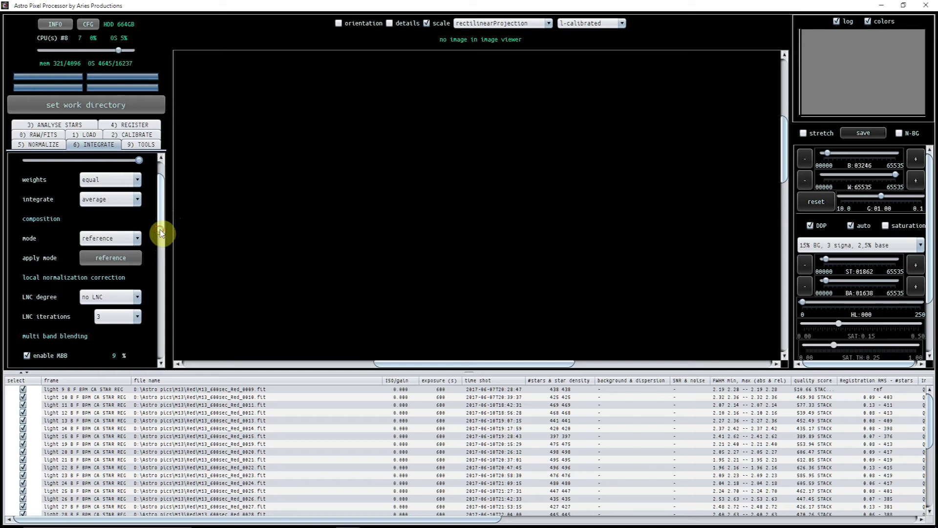
left_click_drag(160, 234, 162, 245)
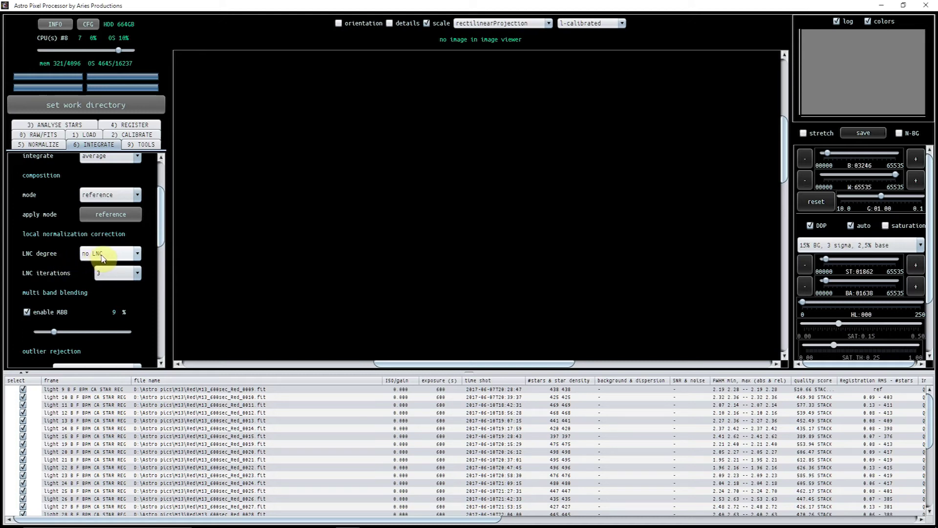
left_click(139, 256)
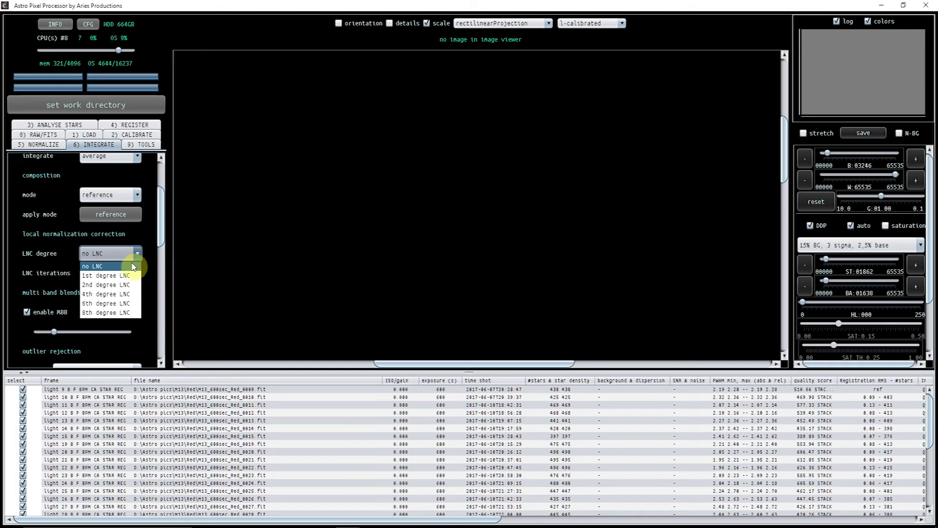
left_click(138, 258)
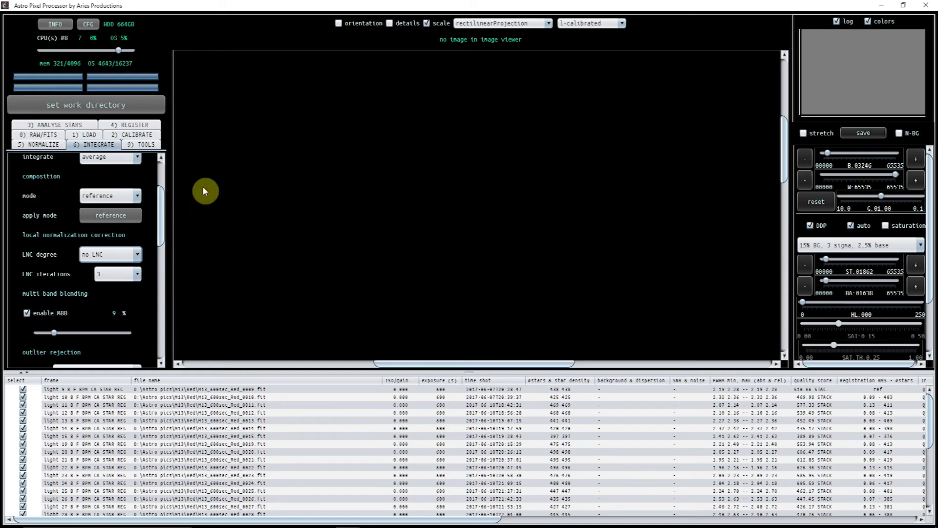
left_click(161, 217)
left_click_drag(160, 216, 161, 254)
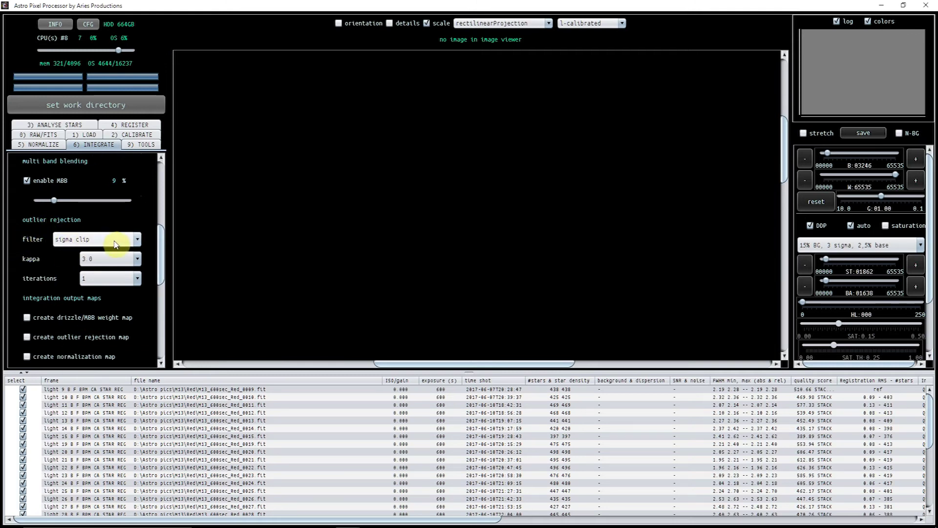
left_click(136, 243)
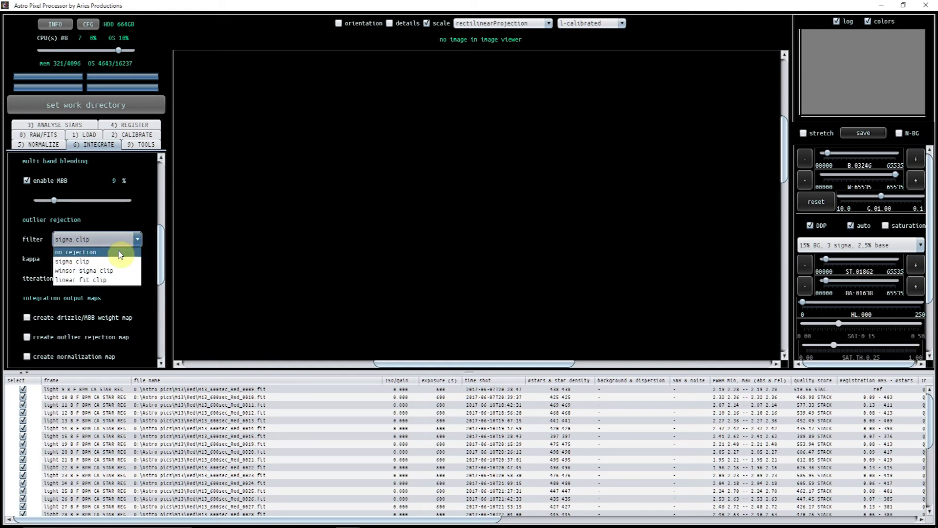
left_click(105, 263)
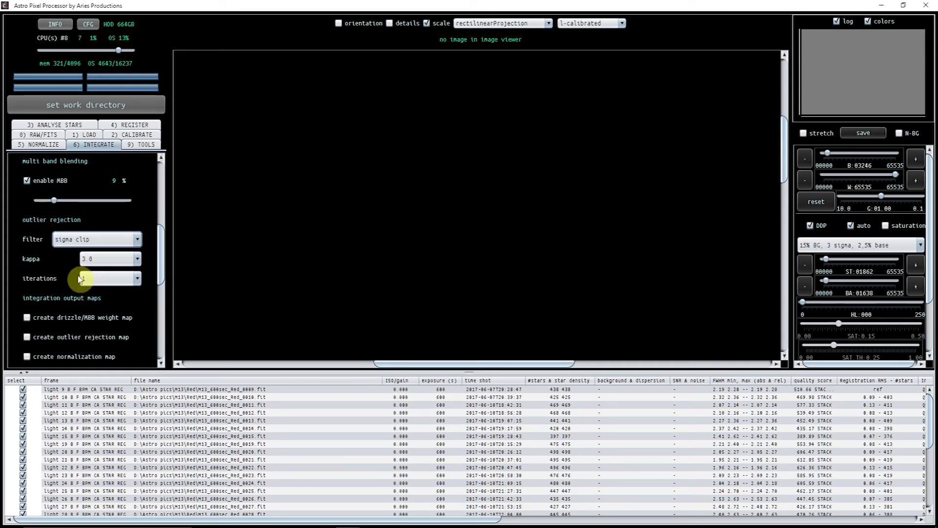
left_click_drag(161, 242, 164, 272)
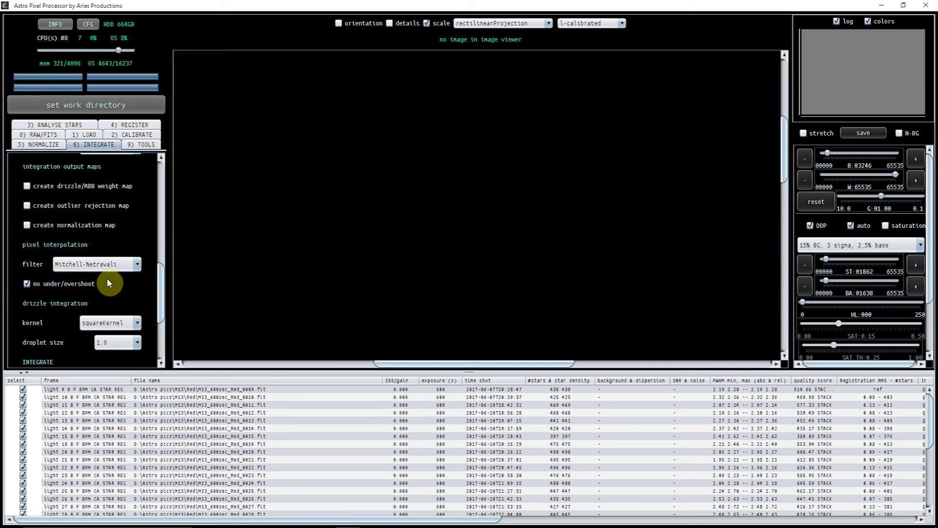
left_click_drag(161, 269, 163, 300)
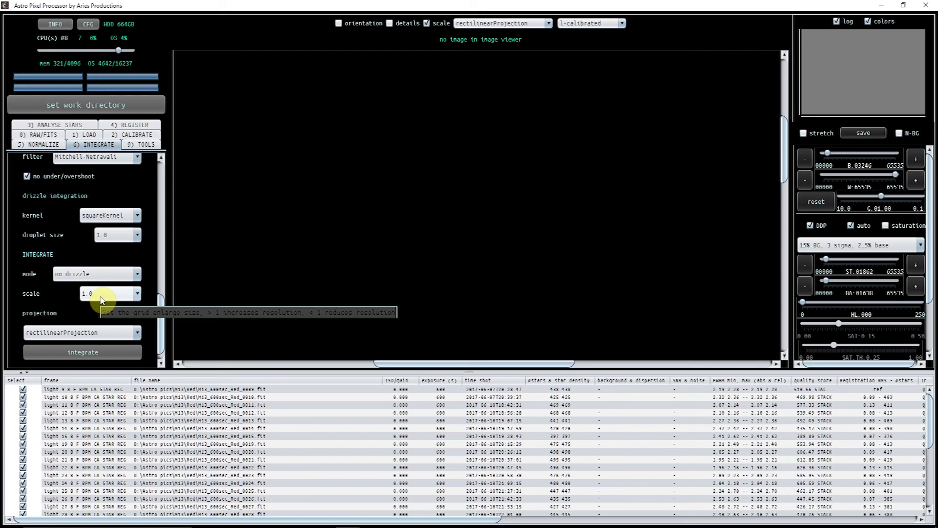
left_click(138, 294)
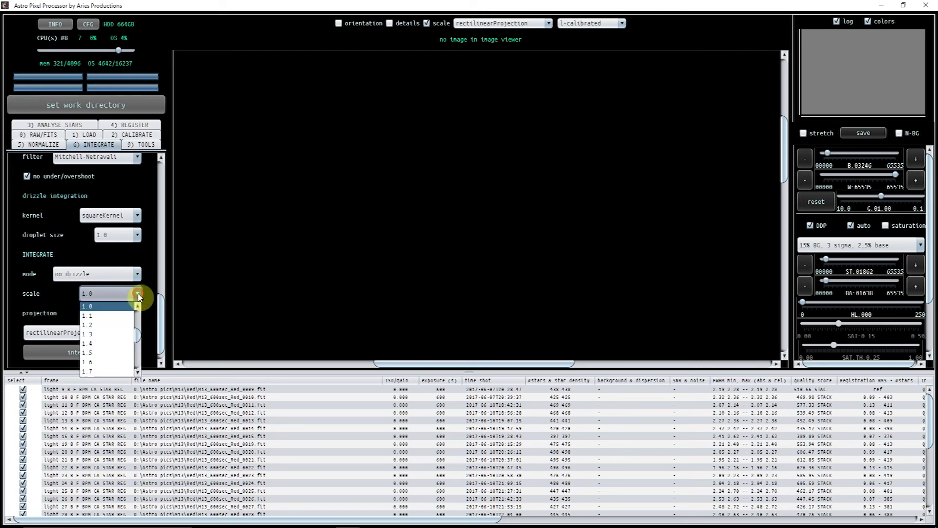
left_click(137, 307)
left_click(137, 307)
left_click(137, 306)
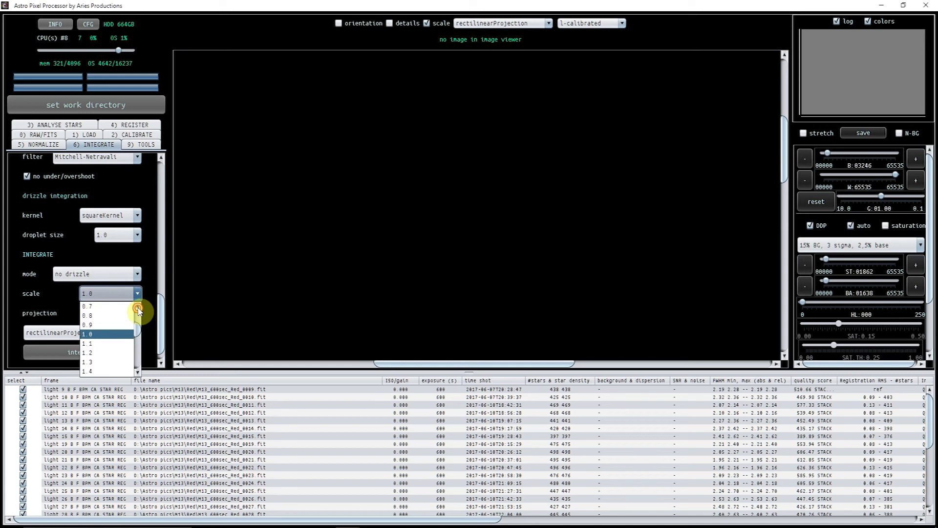
left_click(138, 307)
left_click(138, 307)
left_click(106, 307)
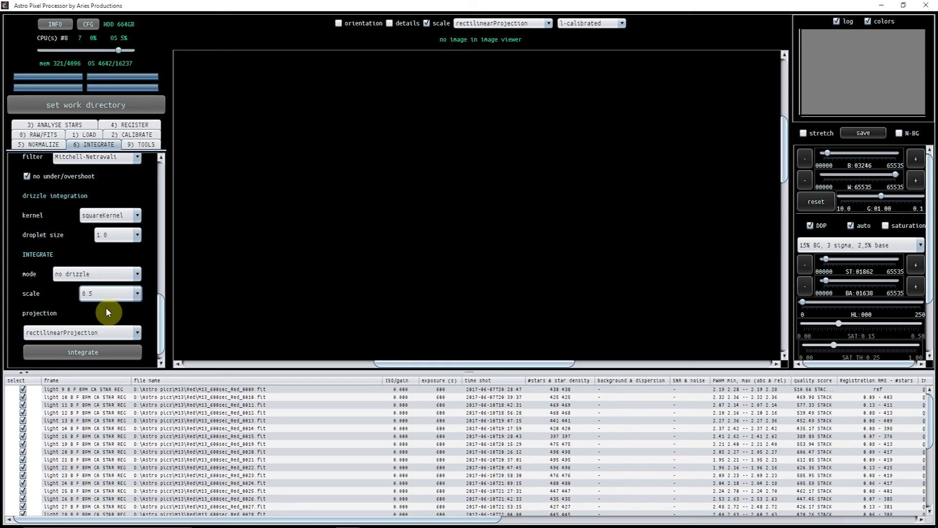
left_click(137, 293)
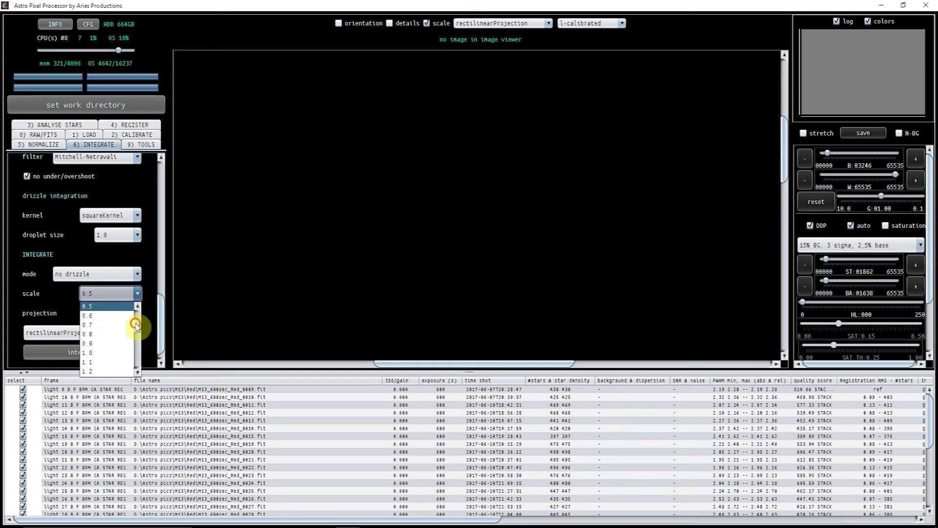
scroll(113, 337, "down", 1)
left_click(99, 347)
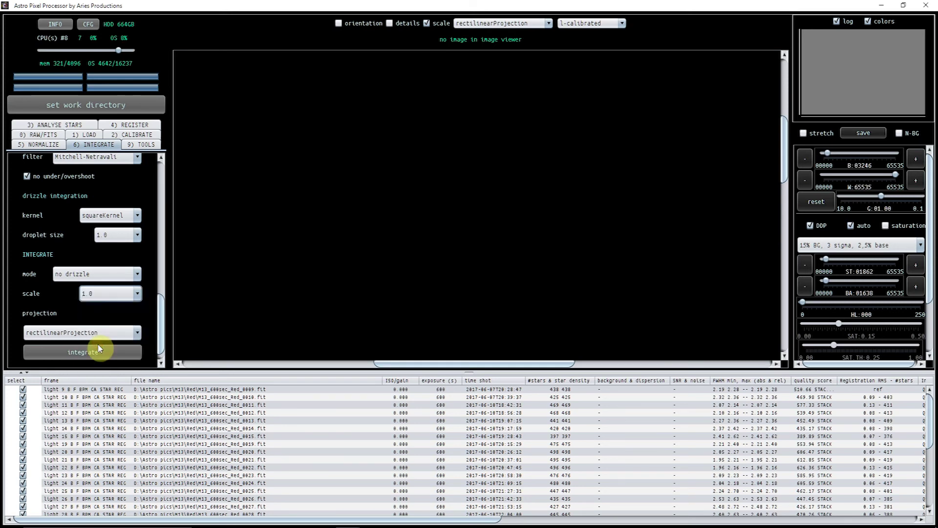
scroll(163, 332, "down", 1)
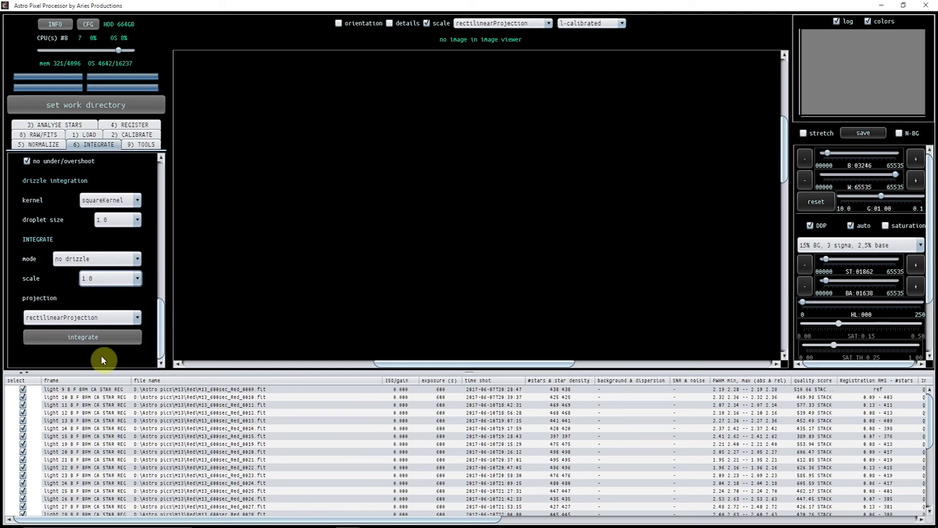
Integrate the registered red lights and load the resulting 18000 s average stack 1 into the viewer.
left_click(78, 340)
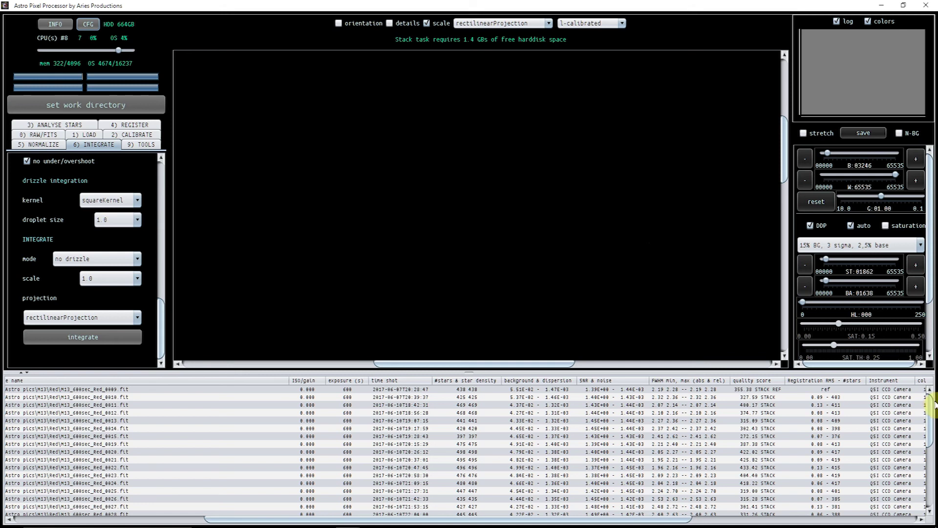
left_click_drag(664, 519, 415, 525)
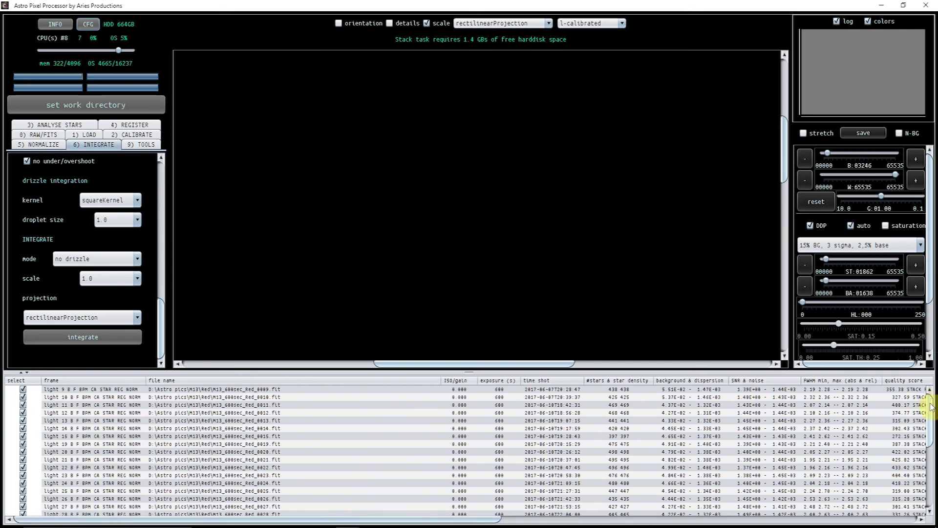
left_click_drag(931, 408, 931, 472)
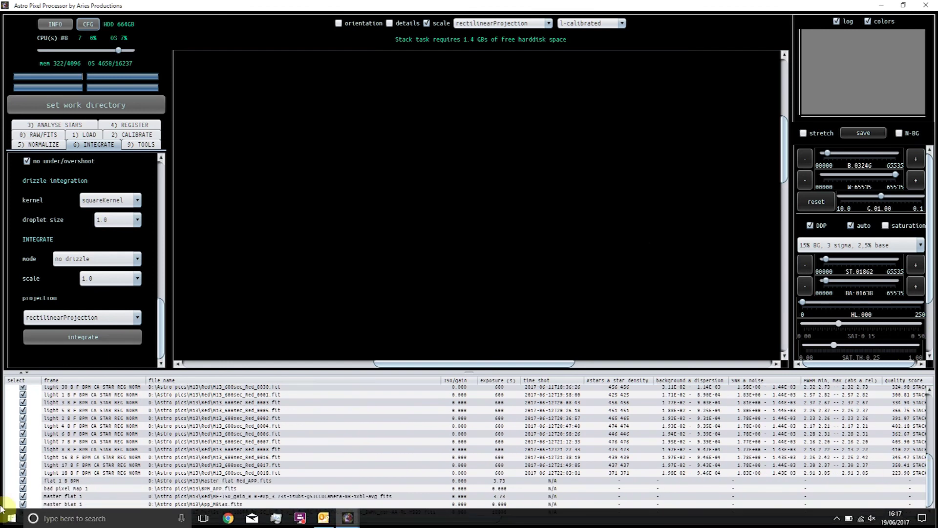
left_click(52, 513)
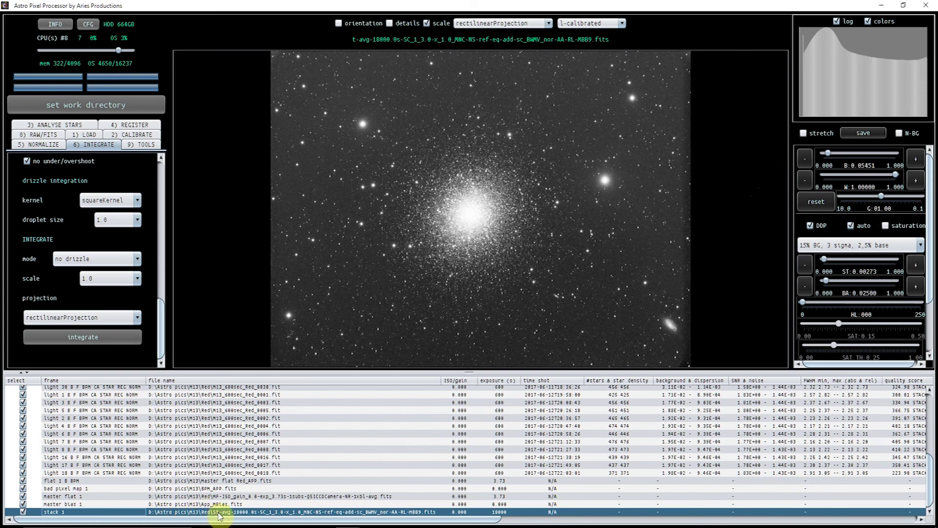
Save the integrated stack in FITS format, replacing the suggested file name with M13_red.
left_click(861, 139)
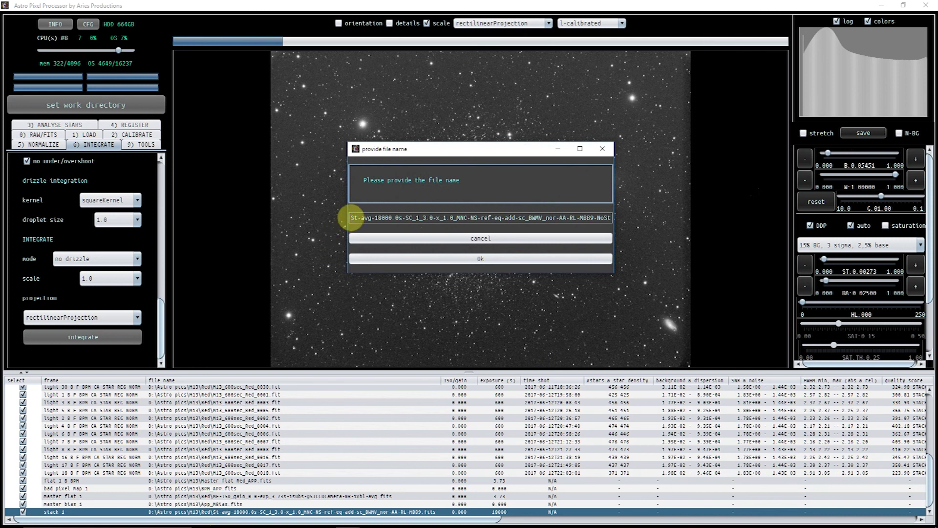
left_click_drag(352, 217, 623, 221)
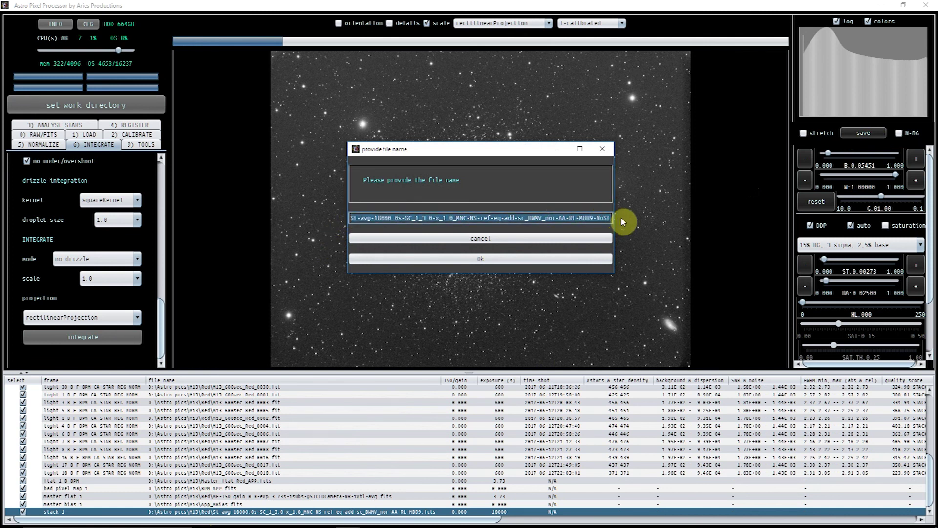
type("M13_red")
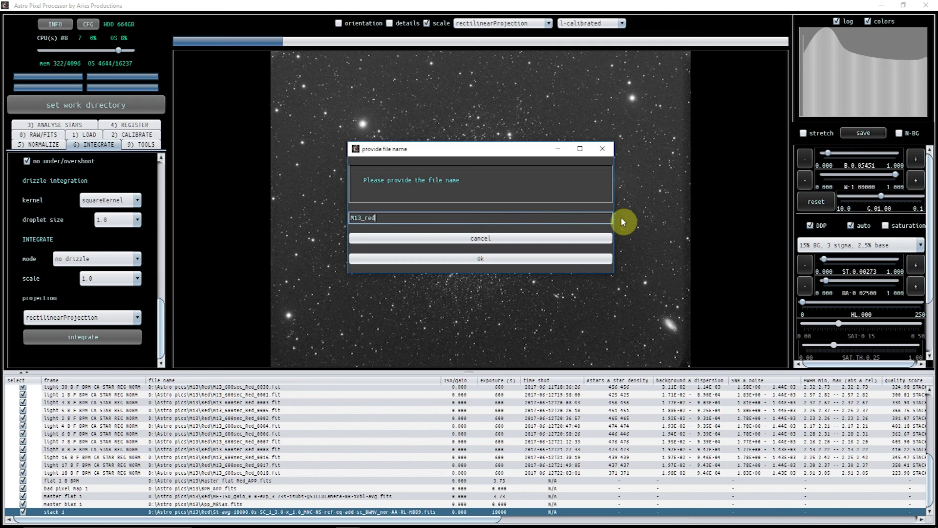
left_click(483, 259)
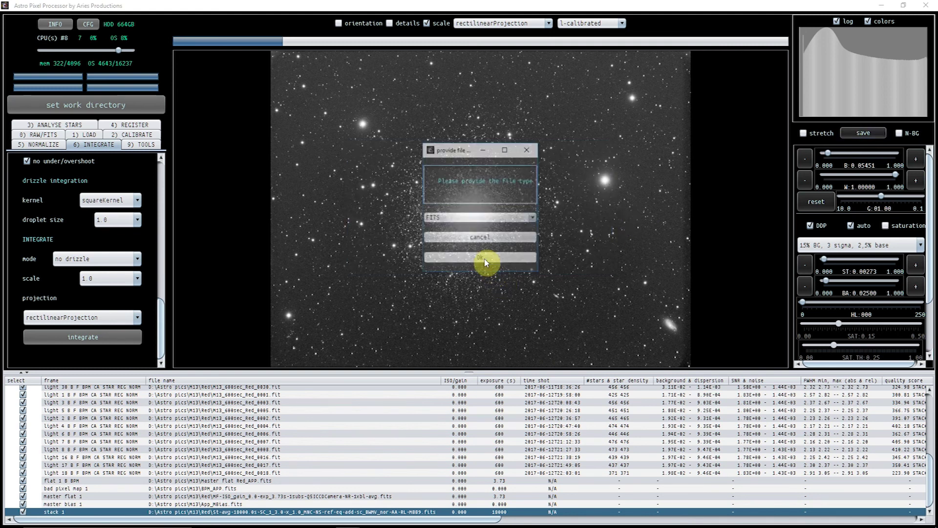
left_click(485, 259)
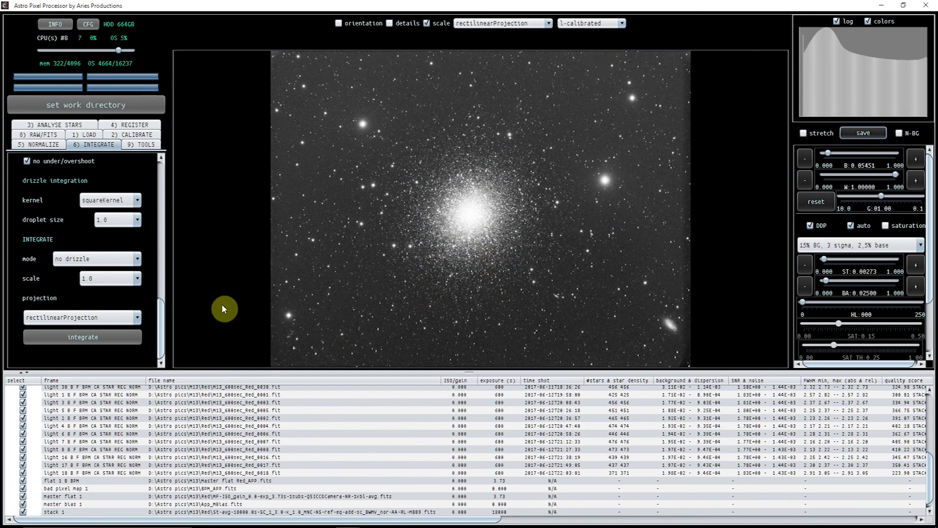
Bring up the 9) TOOLS post-processing panel at the top of the left side.
left_click_drag(163, 325, 163, 188)
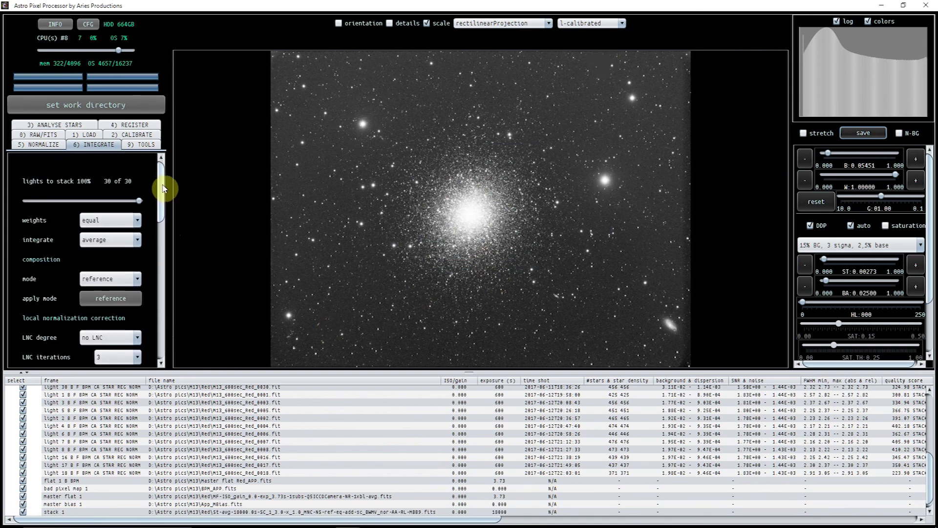
left_click(132, 144)
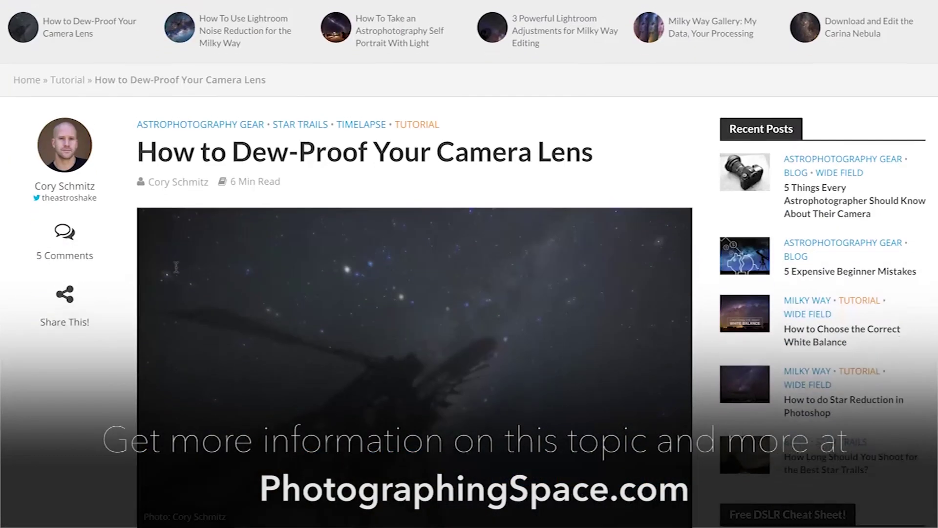
Scroll down through the How to Dew-Proof Your Camera Lens article.
scroll(178, 272, "down", 3)
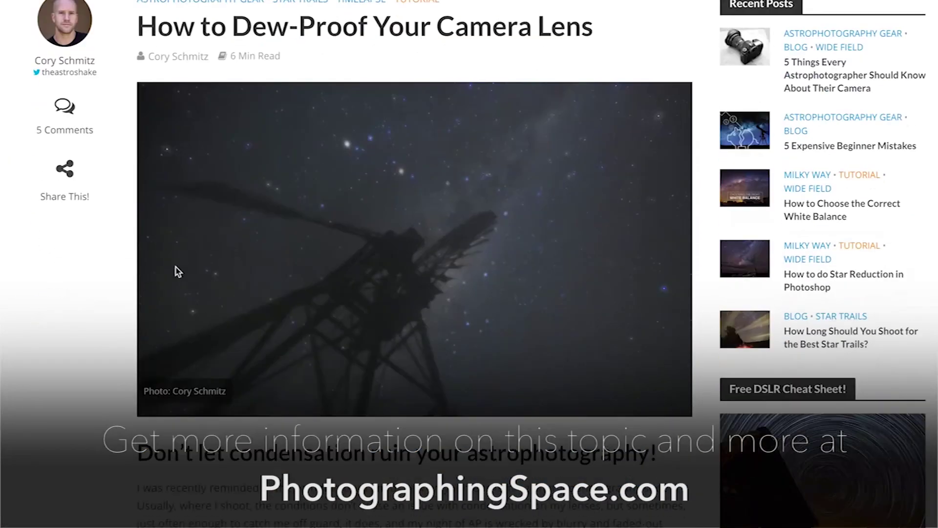